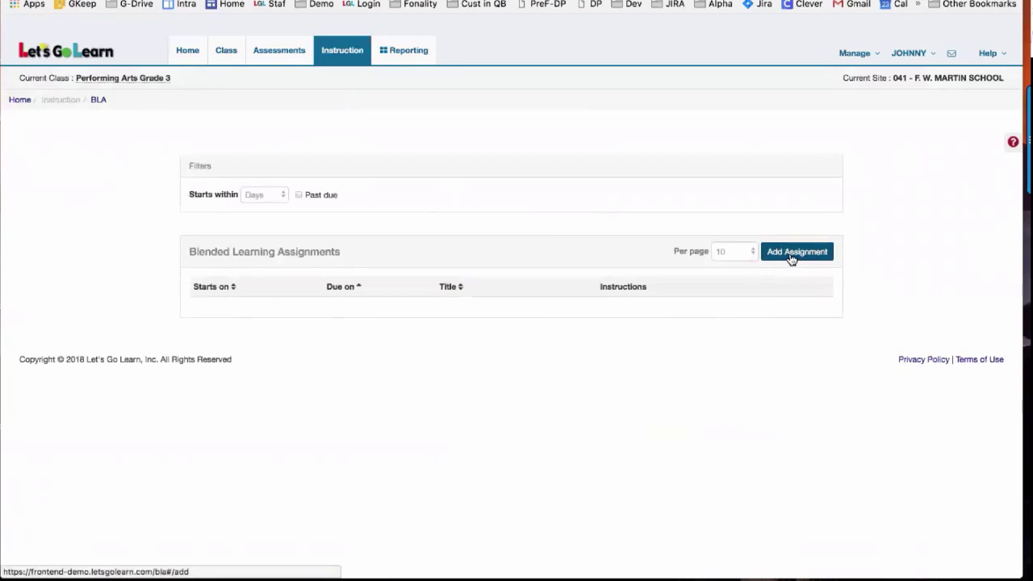
Create a new blended learning assignment titled "Place Value basics".
left_click(790, 257)
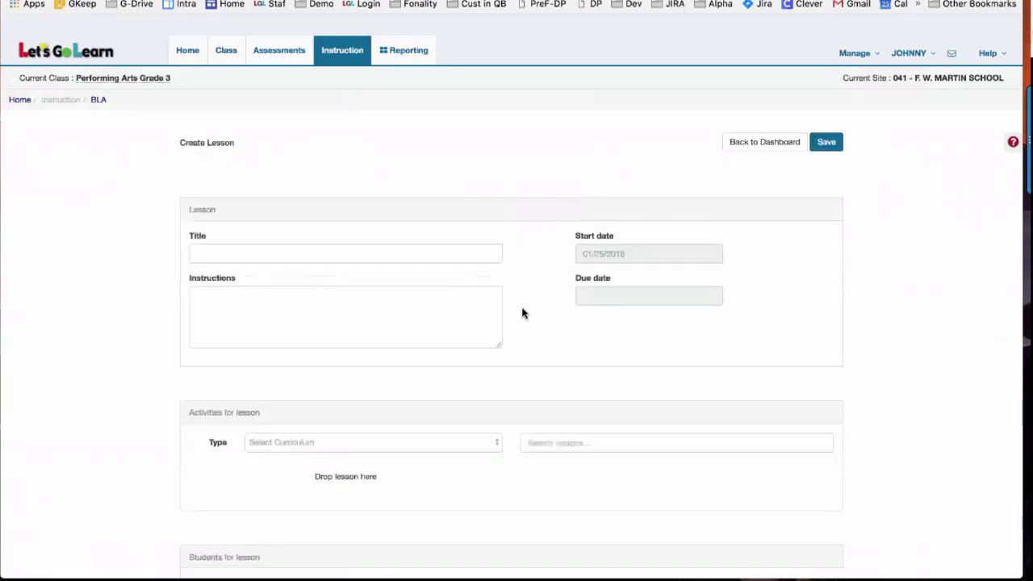
left_click(299, 254)
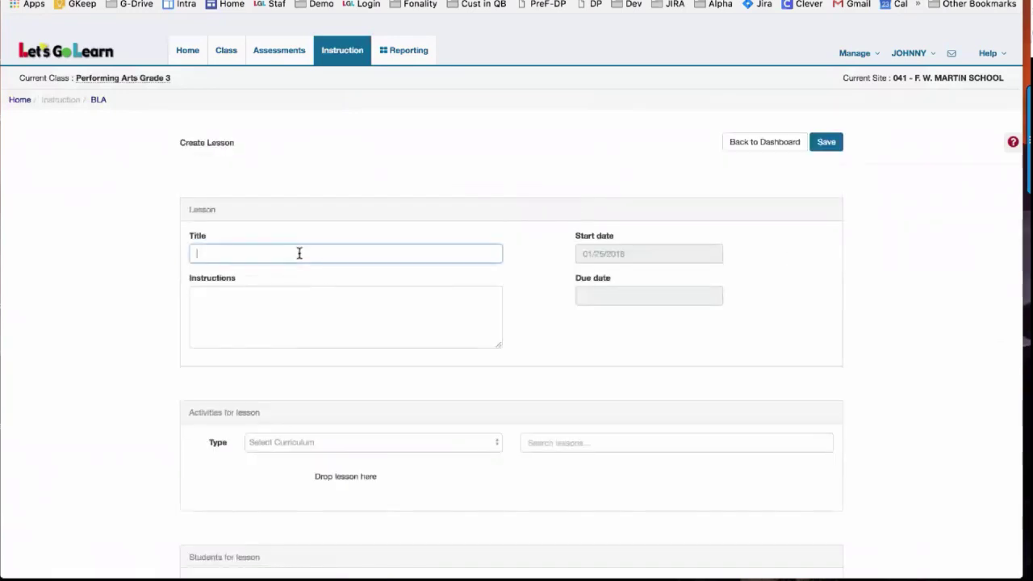
type("Pisc")
type("e Value")
type("be")
type("sics")
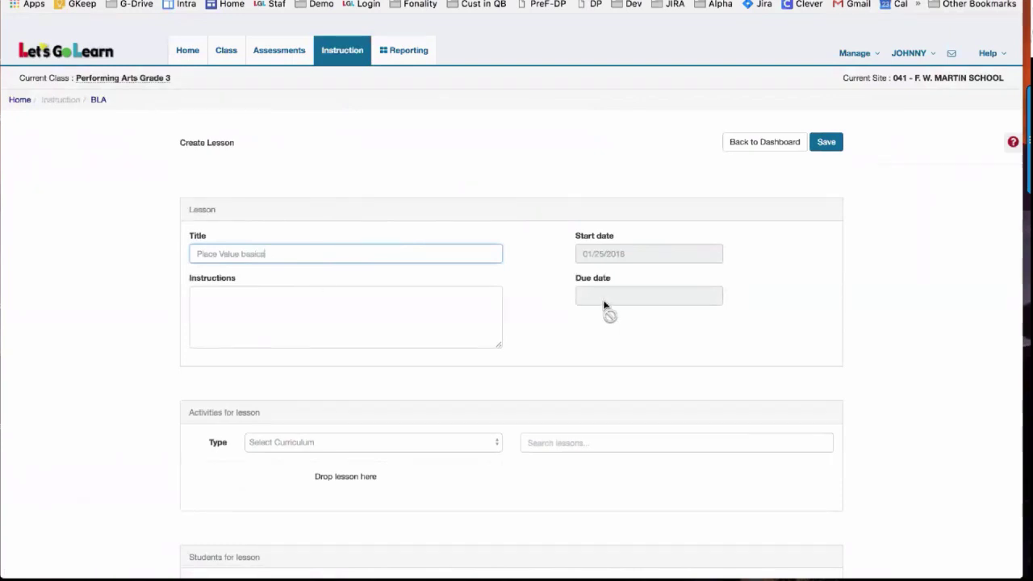
Set the due date to 01/31/2018 and enter the instructions "Please do by Wednesday".
left_click(611, 295)
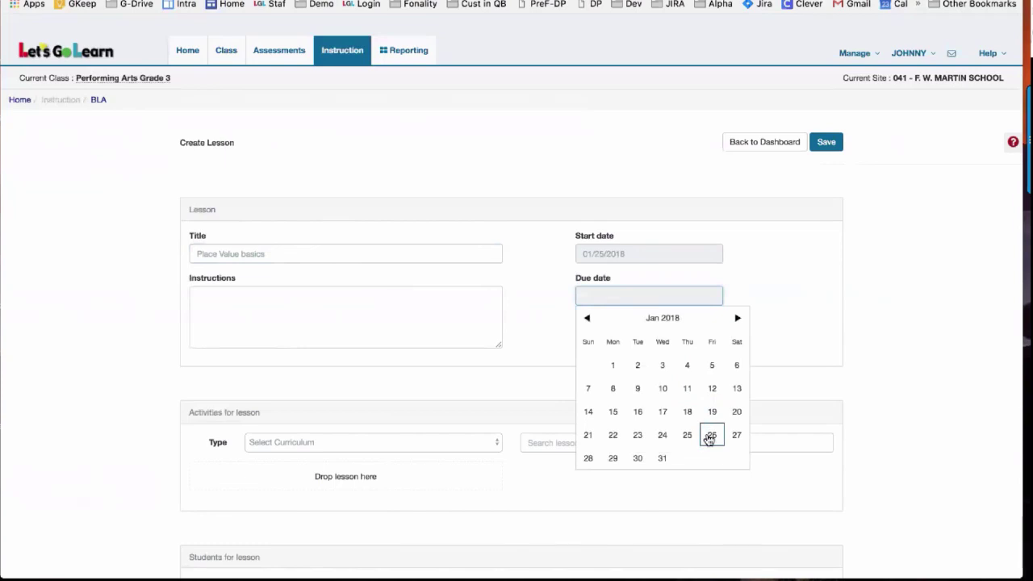
left_click(662, 458)
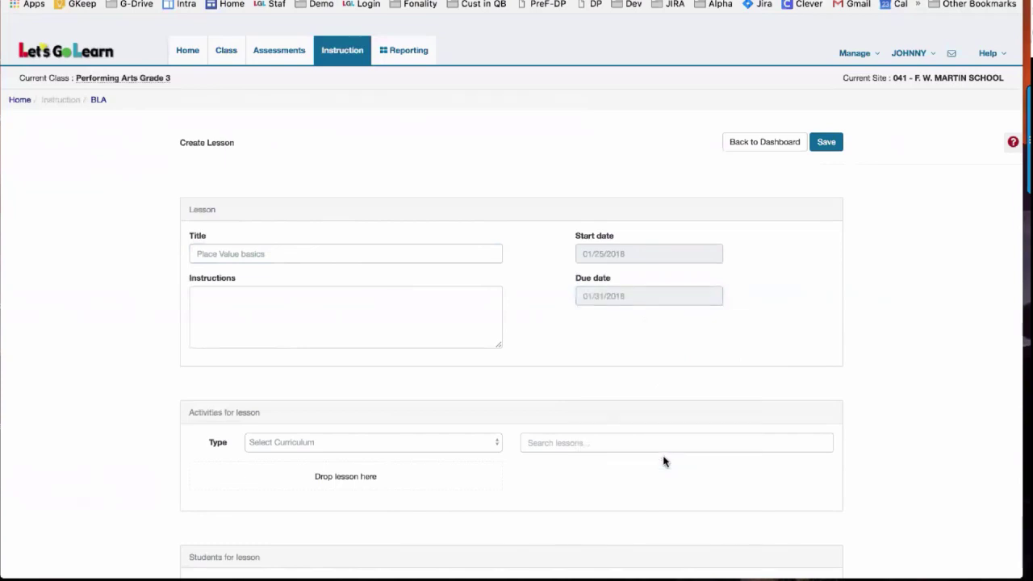
left_click(290, 325)
type("Please do by")
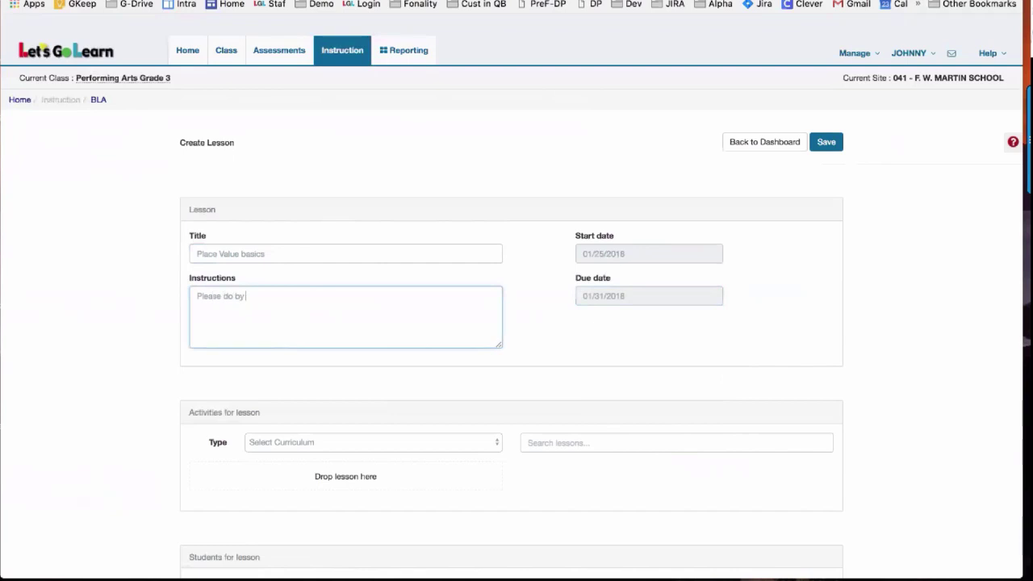
type(" Wednesday")
Search the Math Edge lessons for "place" and add Place Value Basics to the lesson's activities.
scroll(406, 426, "down", 5)
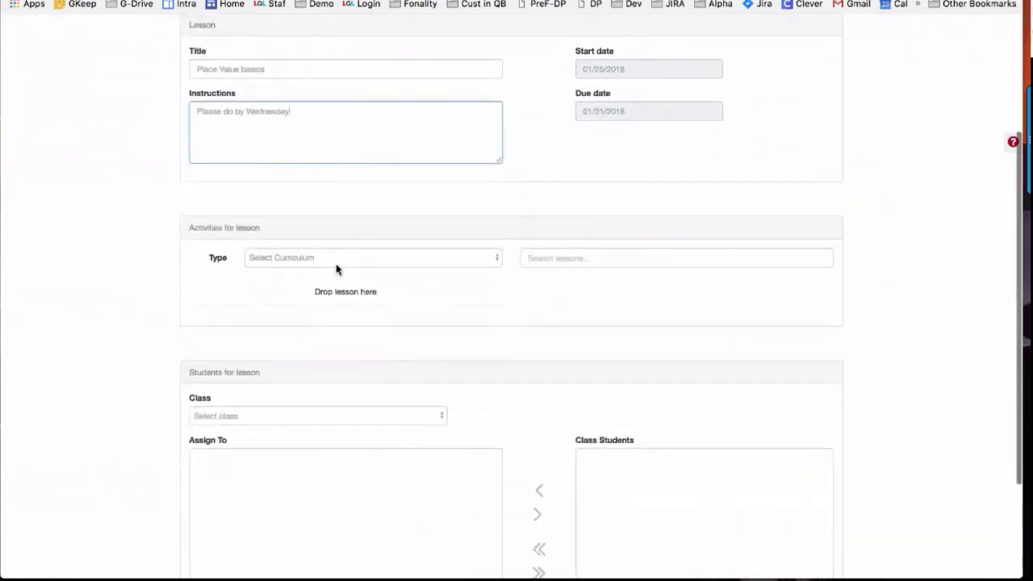
left_click(311, 259)
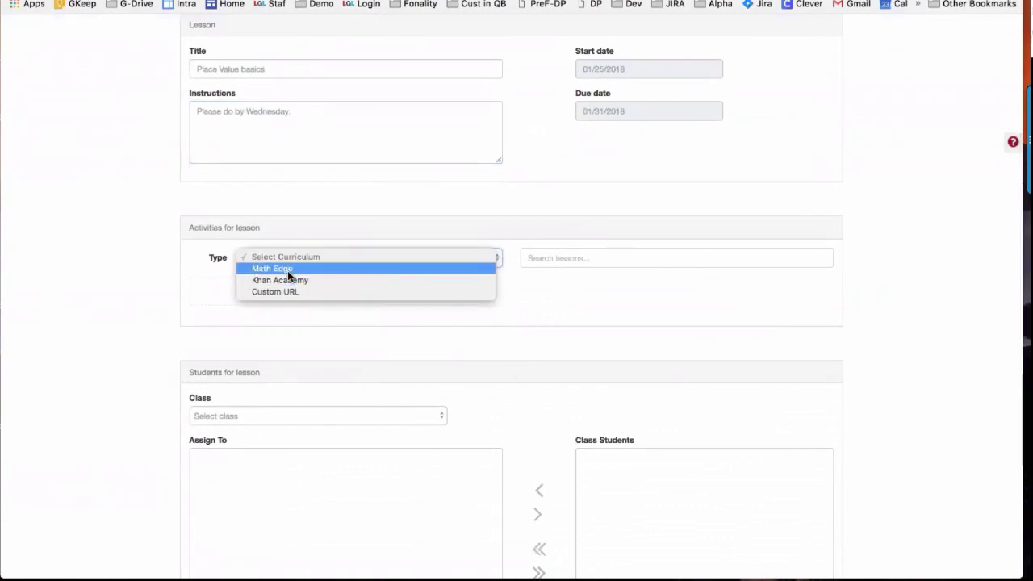
left_click(288, 270)
left_click(565, 258)
type("place")
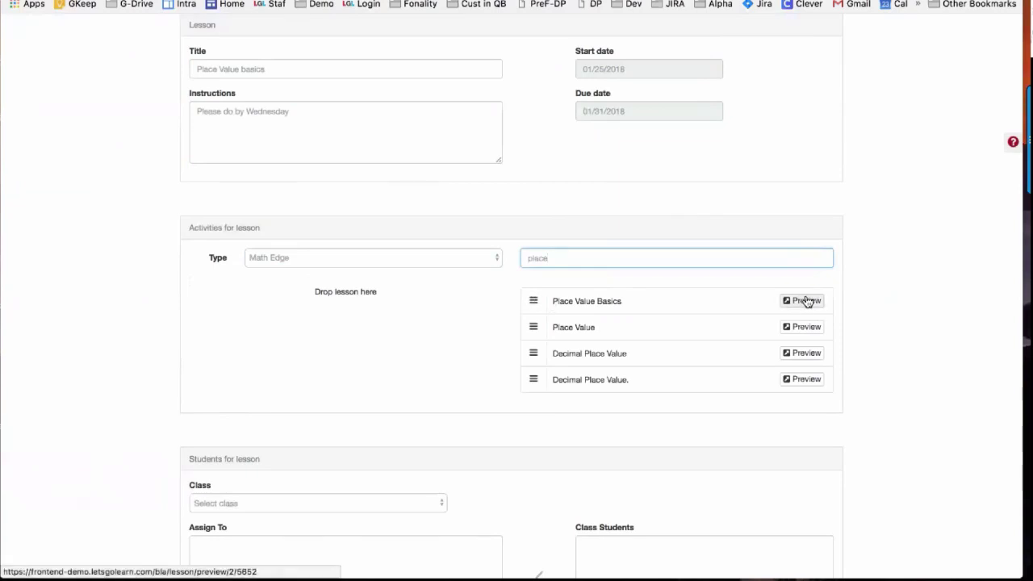
left_click_drag(533, 301, 275, 291)
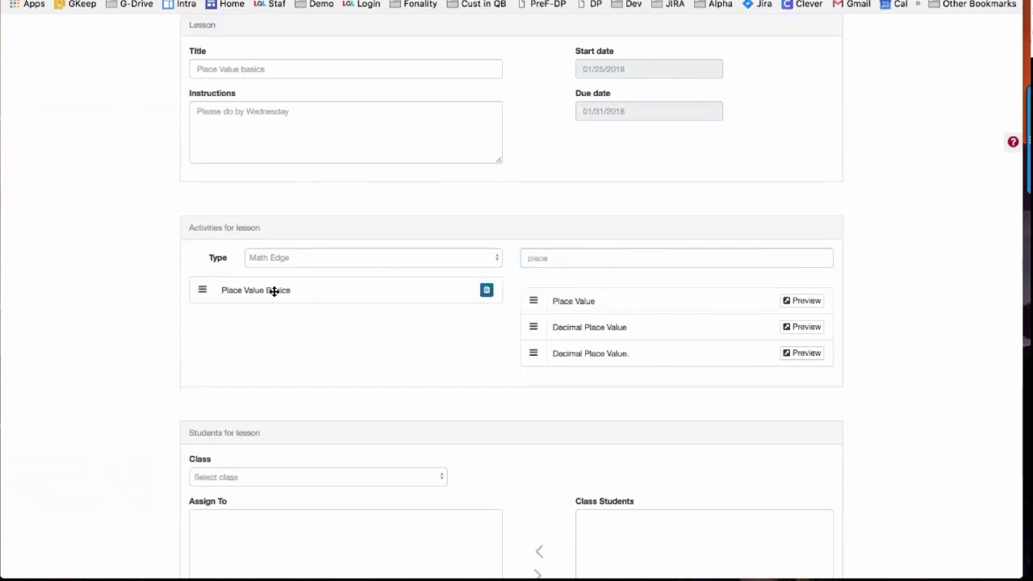
Search the Khan Academy lessons for "place value" and add Place value blocks above the existing activity.
left_click(319, 257)
left_click(314, 268)
left_click(554, 258)
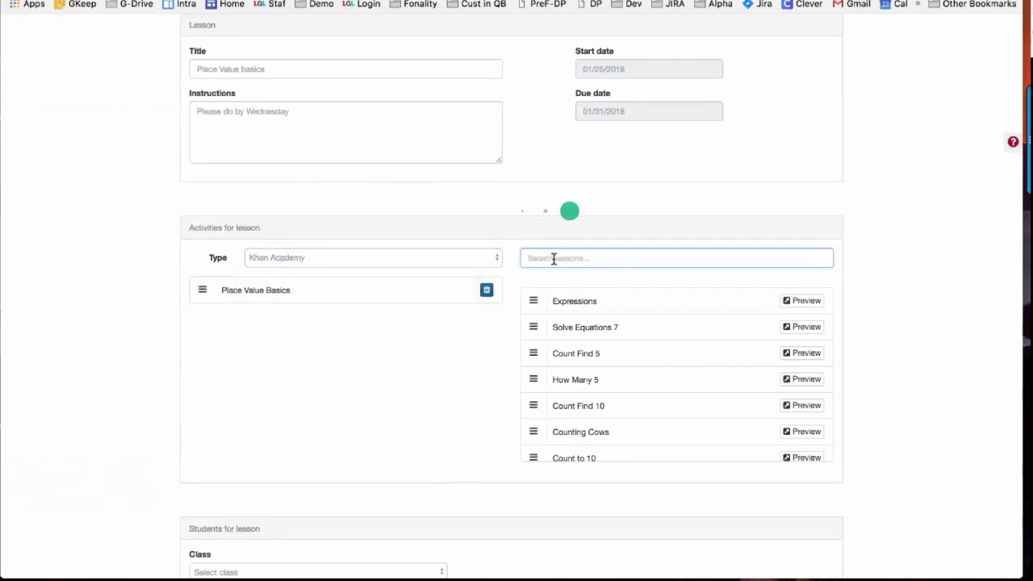
type("place")
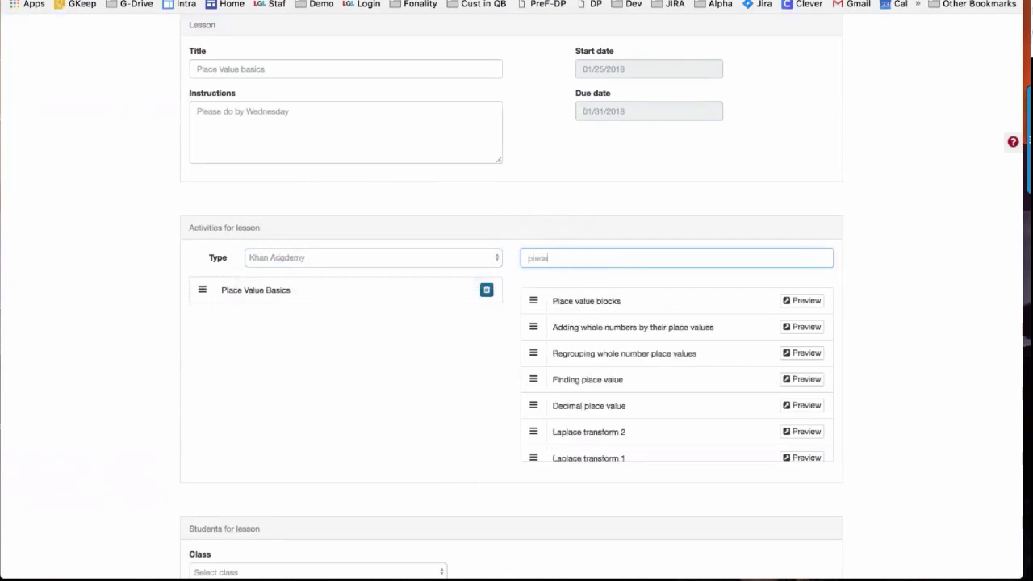
type(" value")
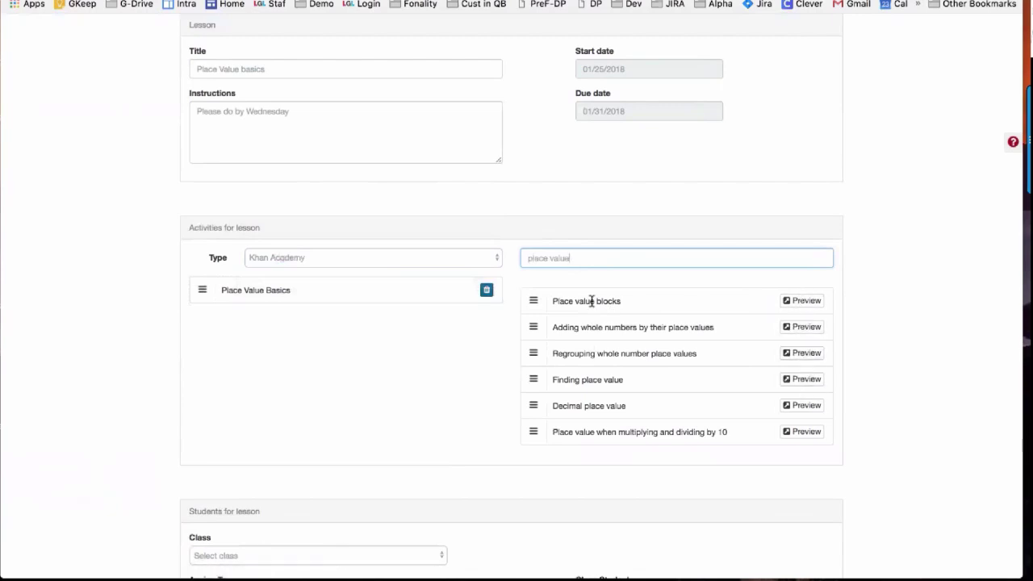
left_click_drag(534, 301, 267, 296)
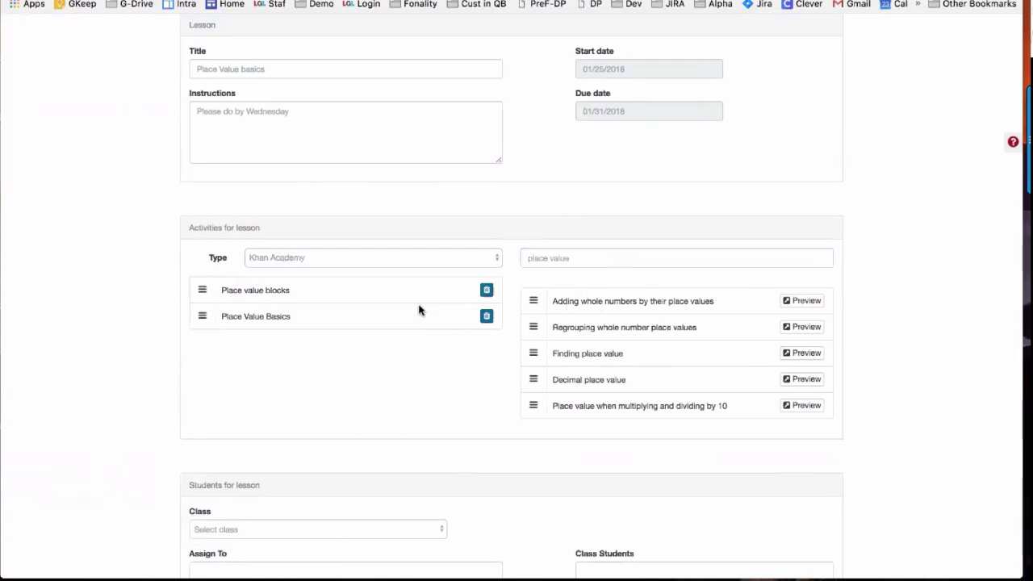
Switch the activity type to Custom URL and choose Performing Arts Grade 3 as the class for the lesson's students.
left_click(357, 259)
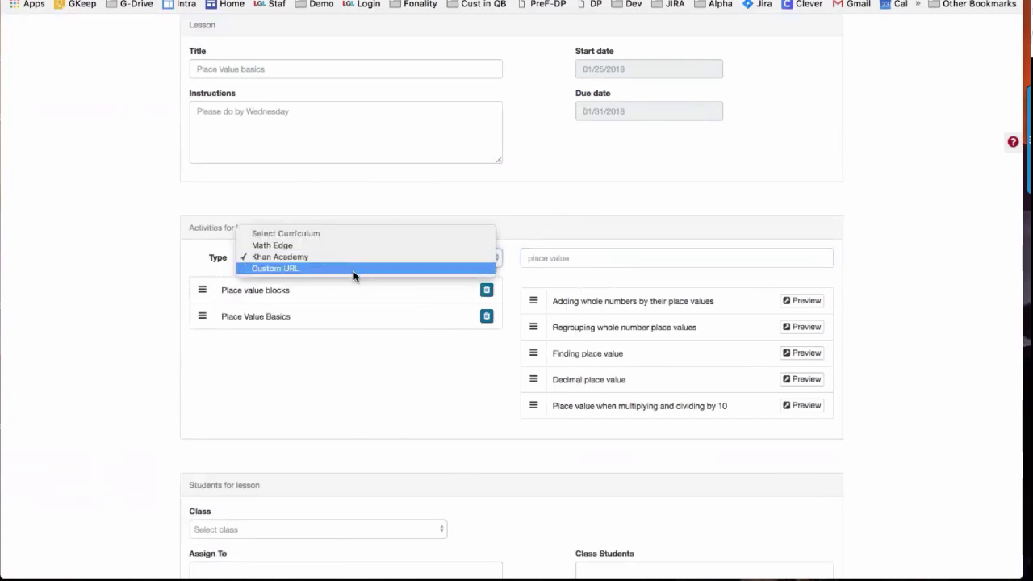
left_click(352, 270)
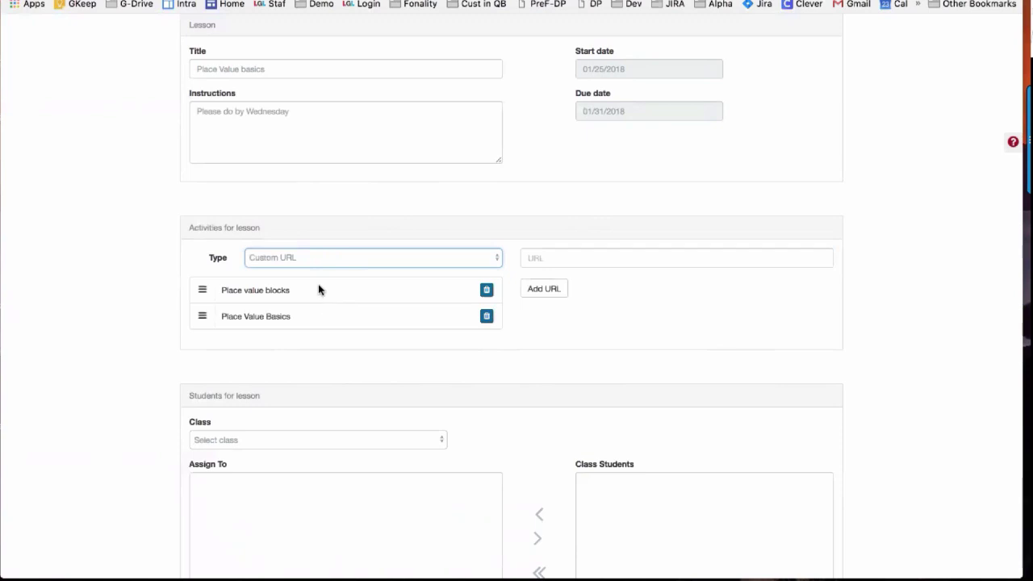
scroll(549, 355, "down", 4)
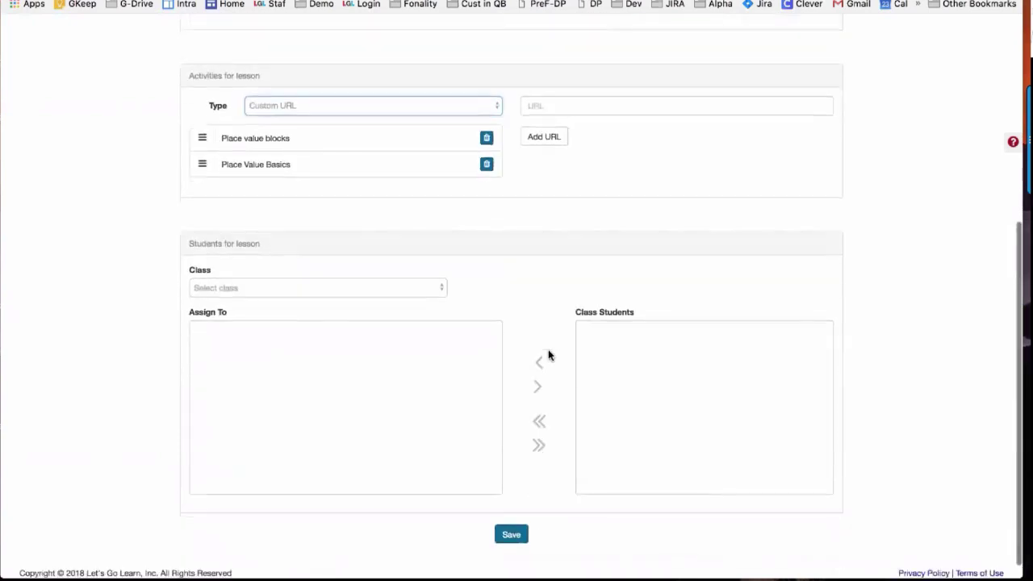
left_click(273, 289)
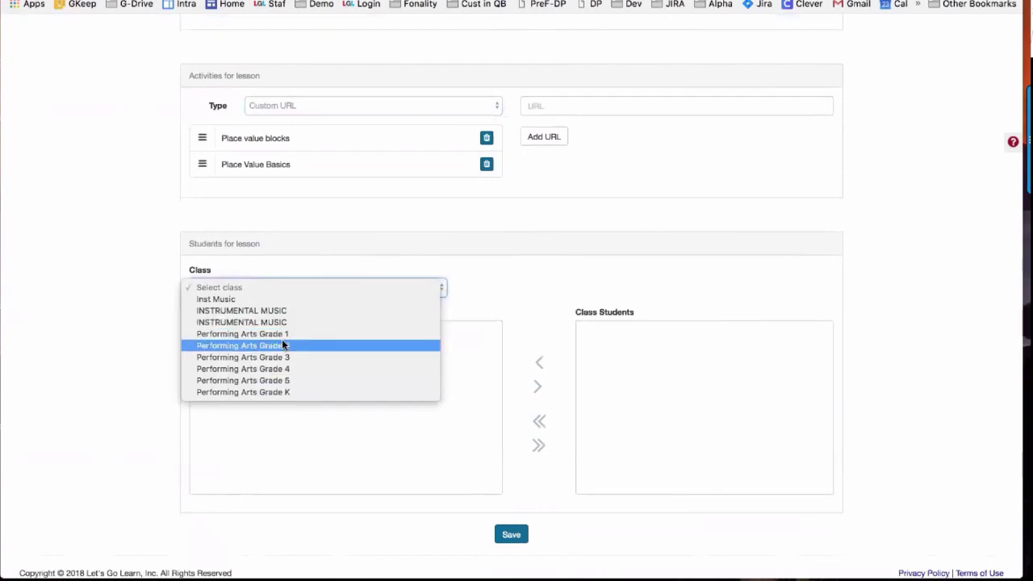
left_click(329, 367)
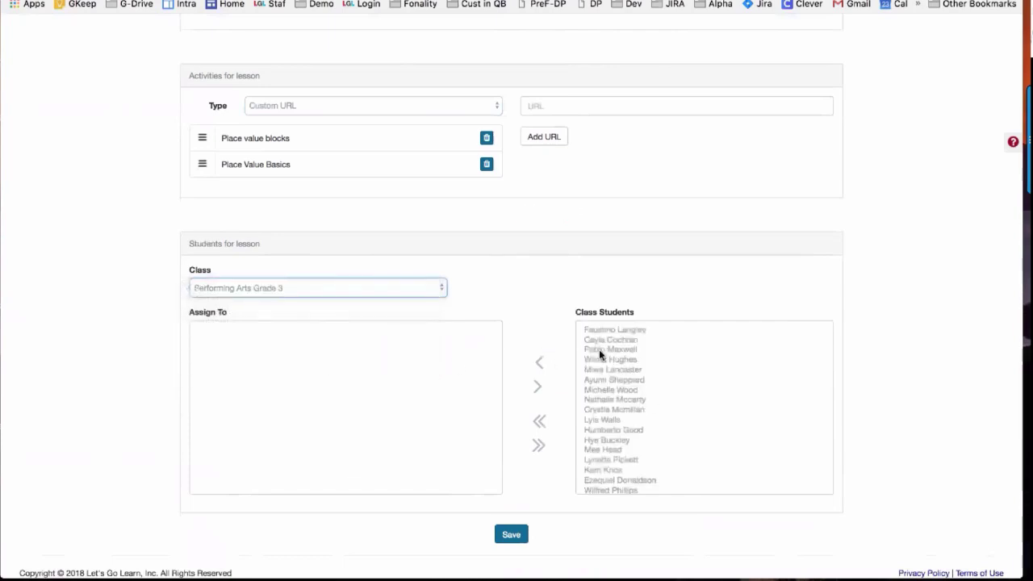
Assign three students from the class list to the lesson, one at a time.
left_click(605, 339)
left_click(542, 363)
left_click(595, 359)
left_click(546, 366)
left_click(610, 411)
left_click(542, 363)
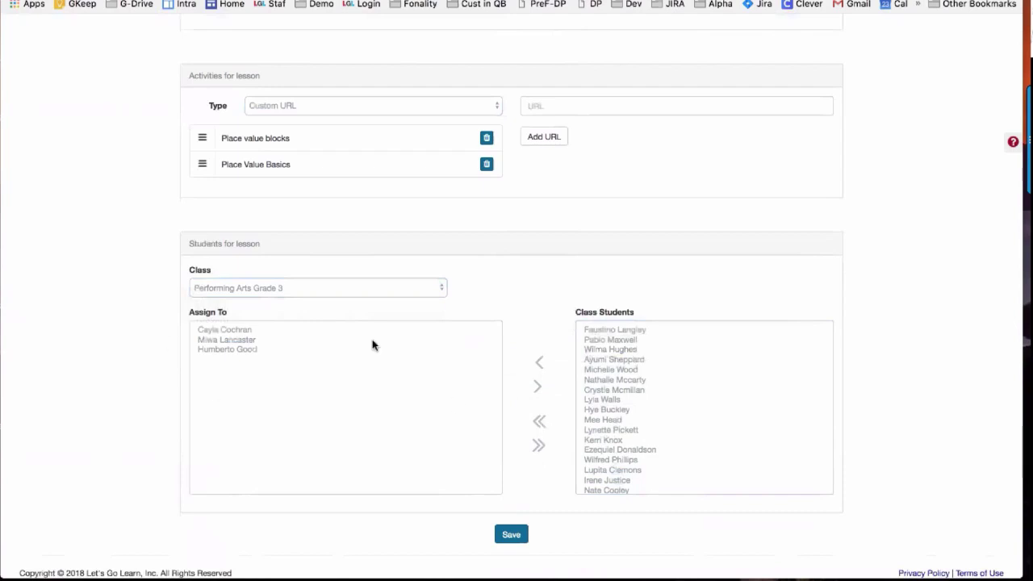
Replace the second assigned student with another one from the class list and save the assignment.
left_click(227, 340)
left_click(537, 387)
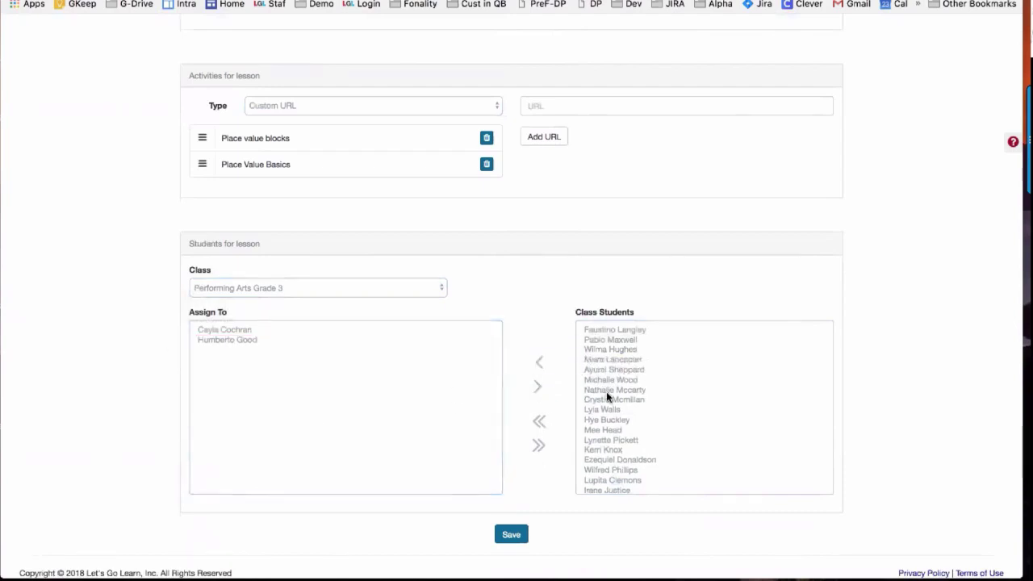
left_click(598, 459)
left_click(539, 363)
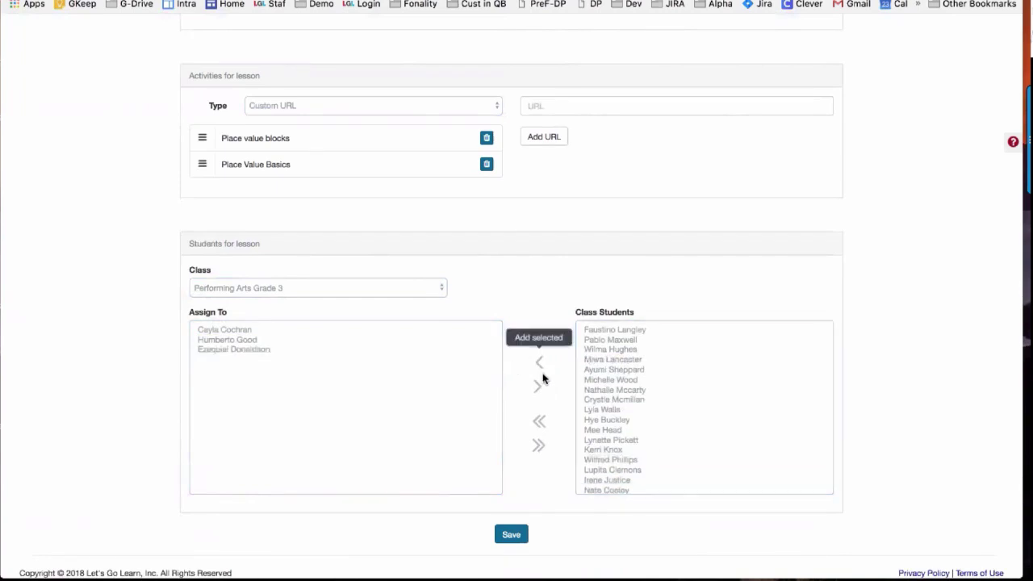
scroll(540, 461, "down", 1)
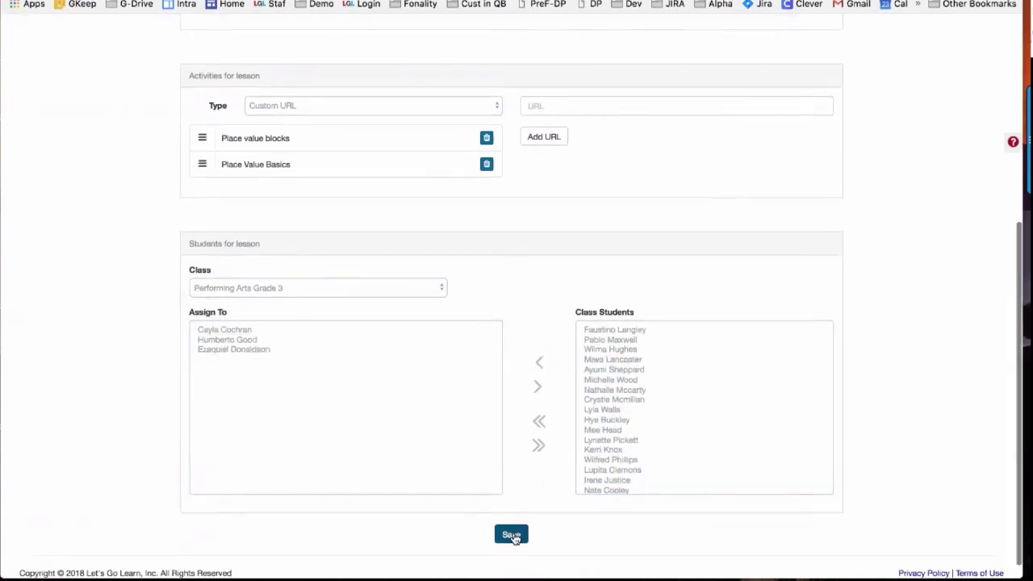
left_click(511, 532)
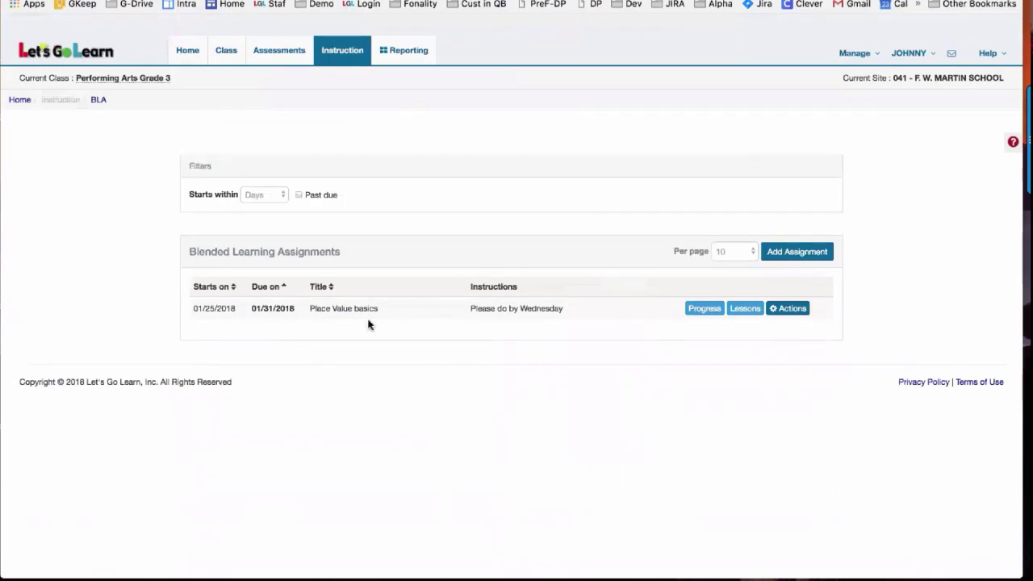
Show the student progress for the Place Value basics assignment.
left_click(342, 62)
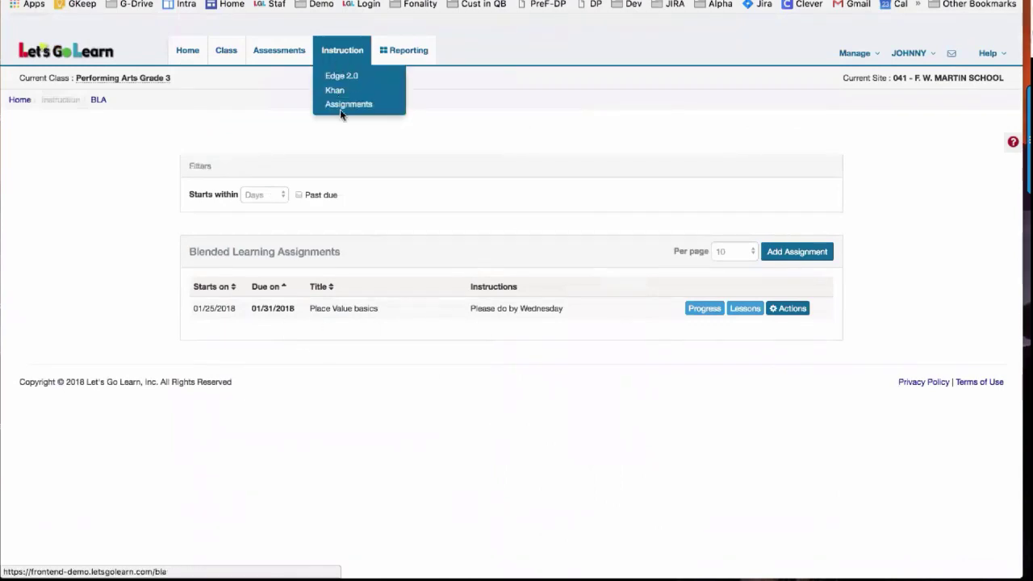
left_click(454, 419)
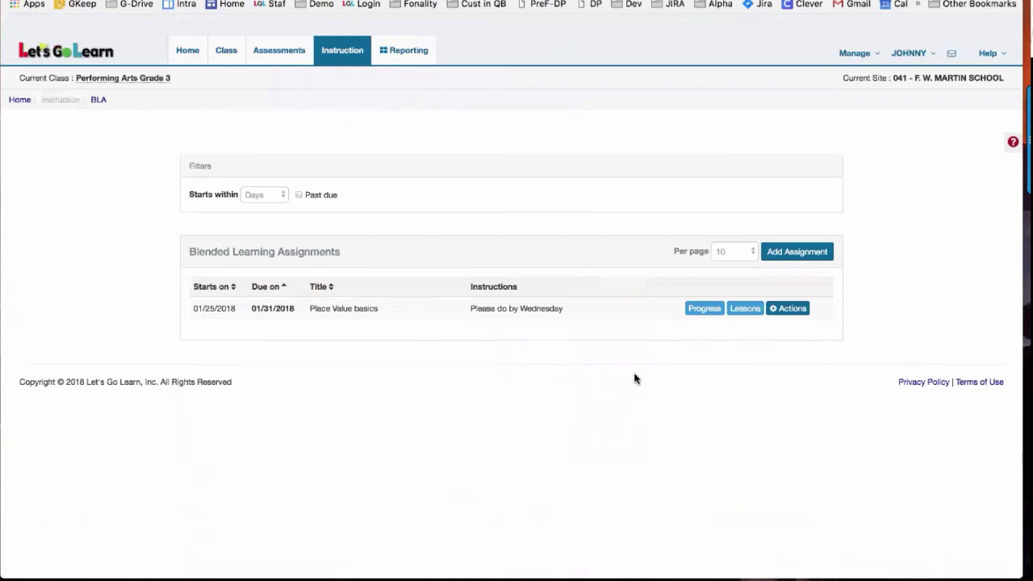
left_click(703, 310)
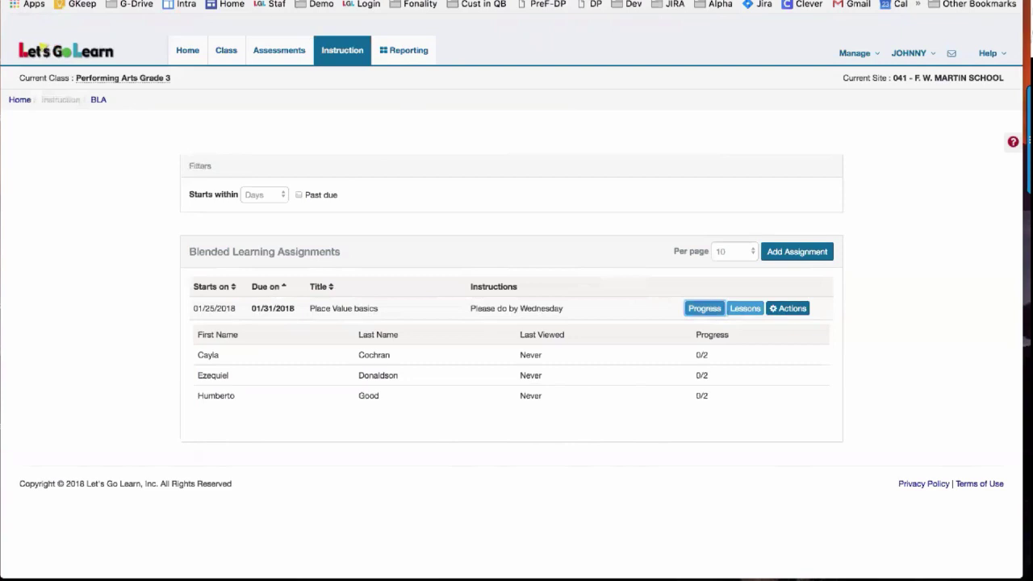
Examine the Student LMS Pages slides 1 to 6 full screen on the LGL LMS site, and return to the LGL Reporting page.
left_click(468, 1)
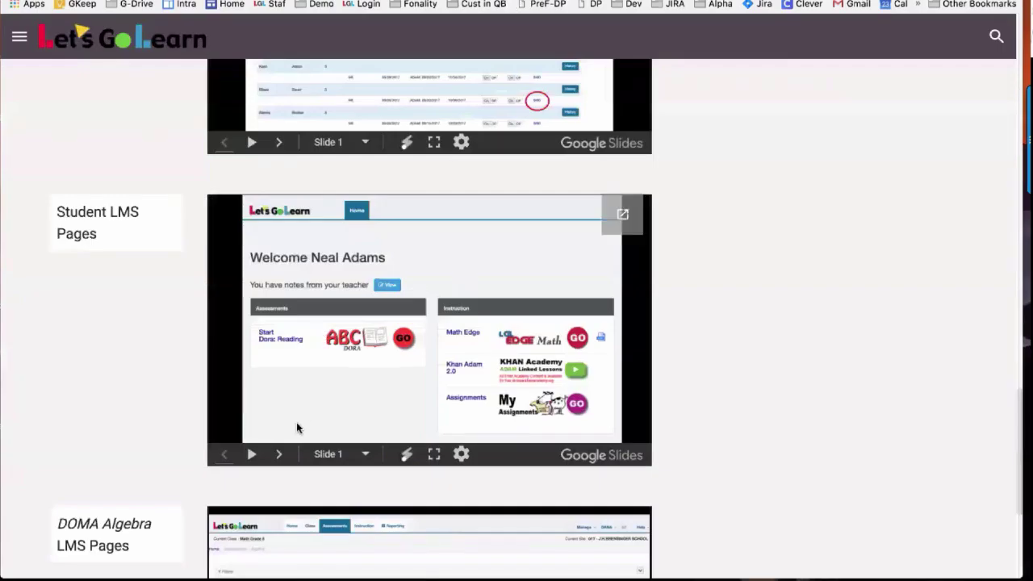
left_click(433, 454)
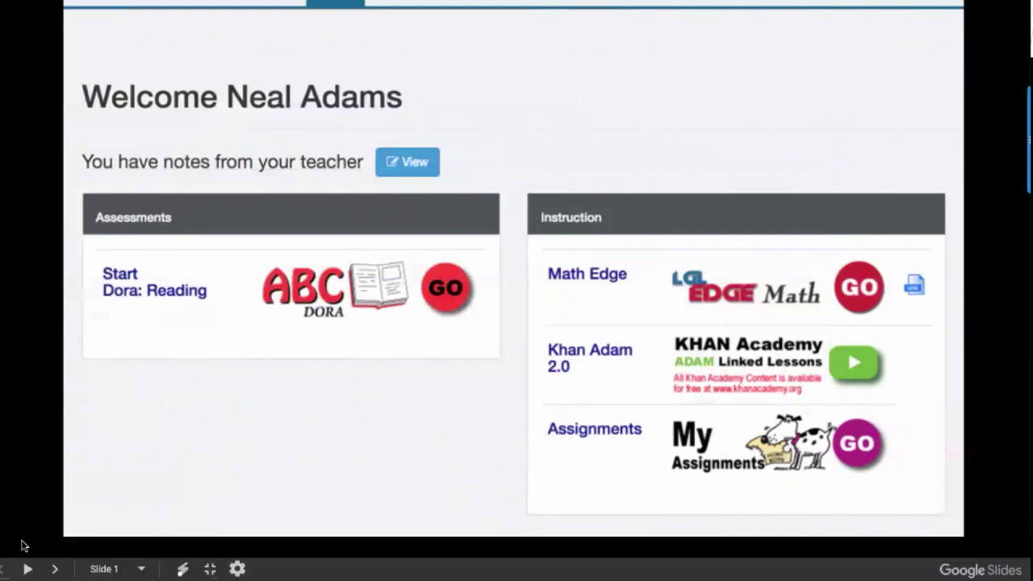
key("Right")
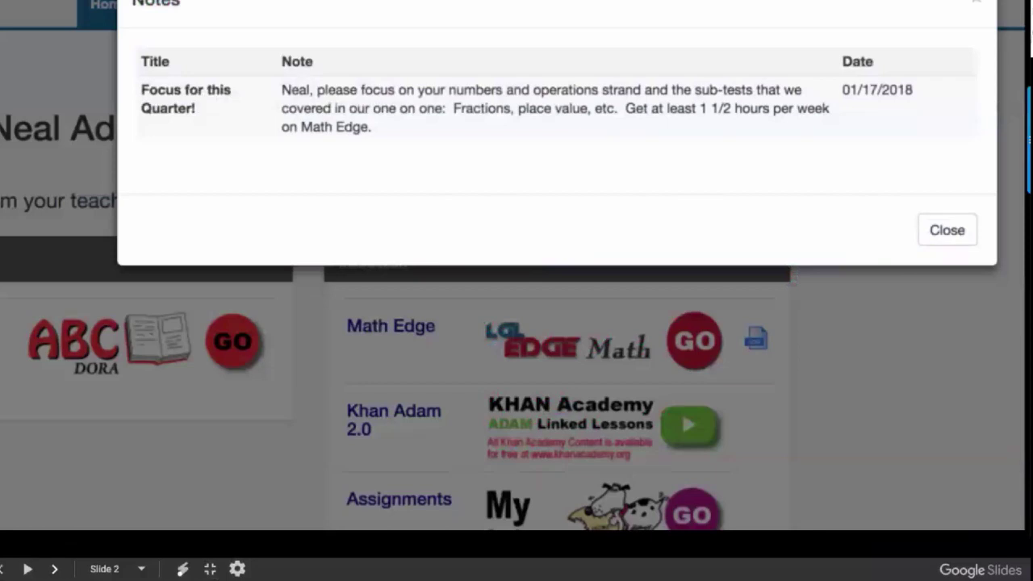
key("Right")
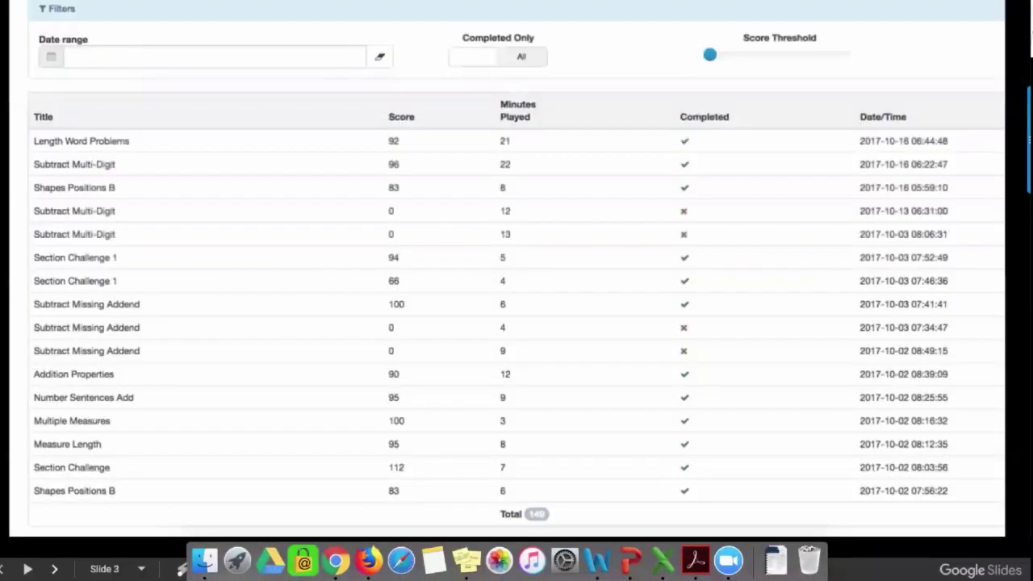
key("Right")
key("Right")
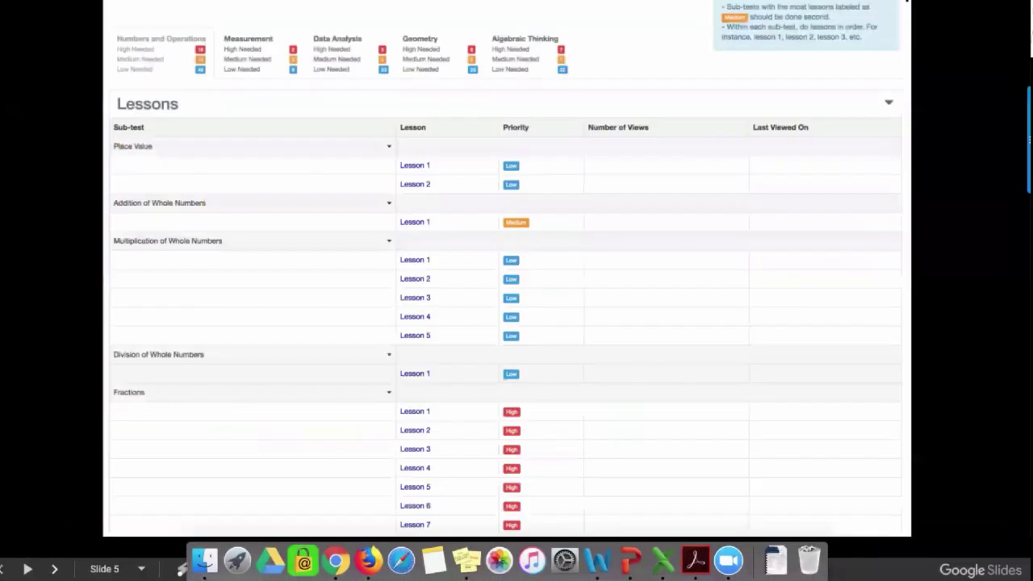
key("Right")
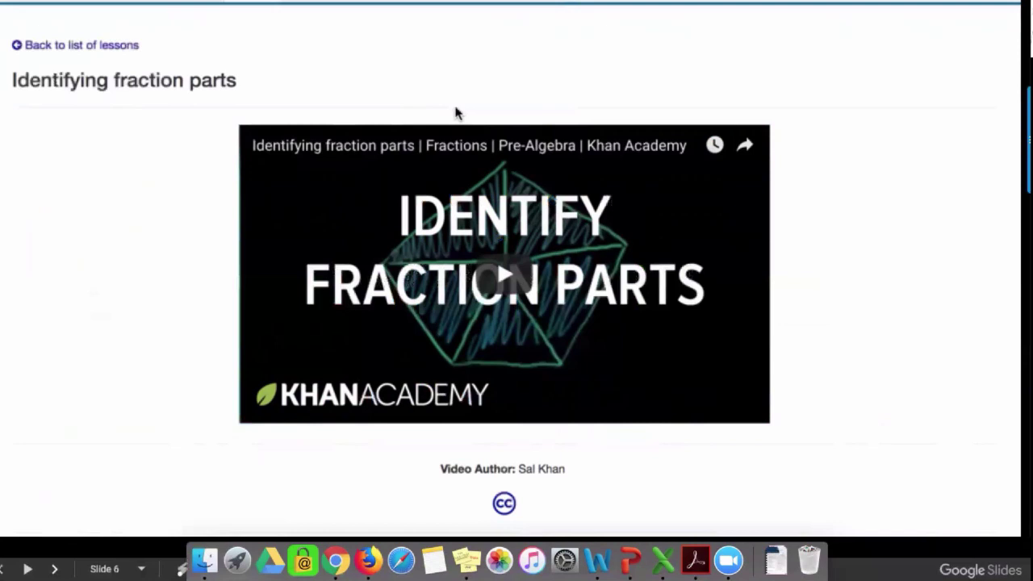
key("Escape")
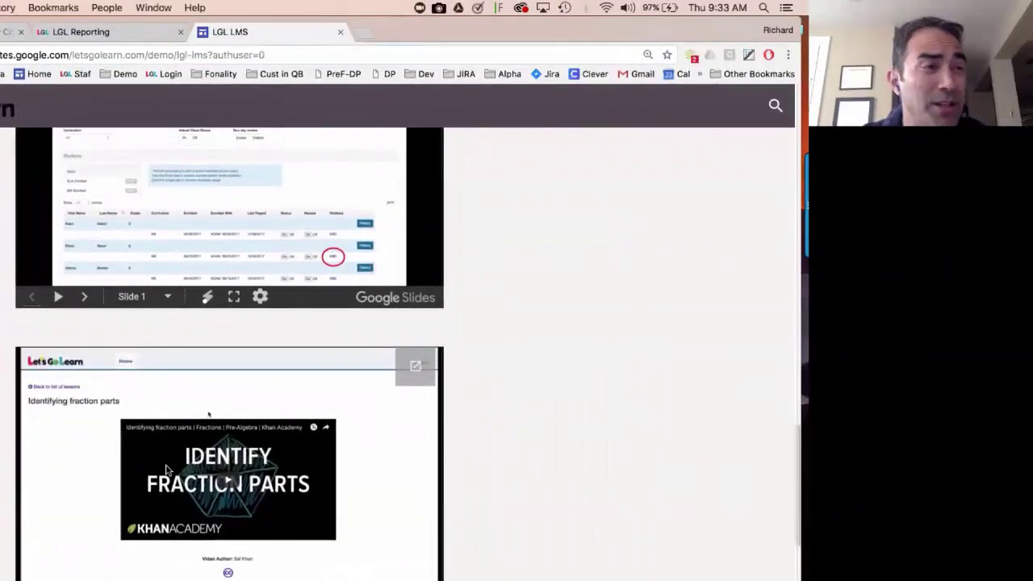
key("super+alt+Left")
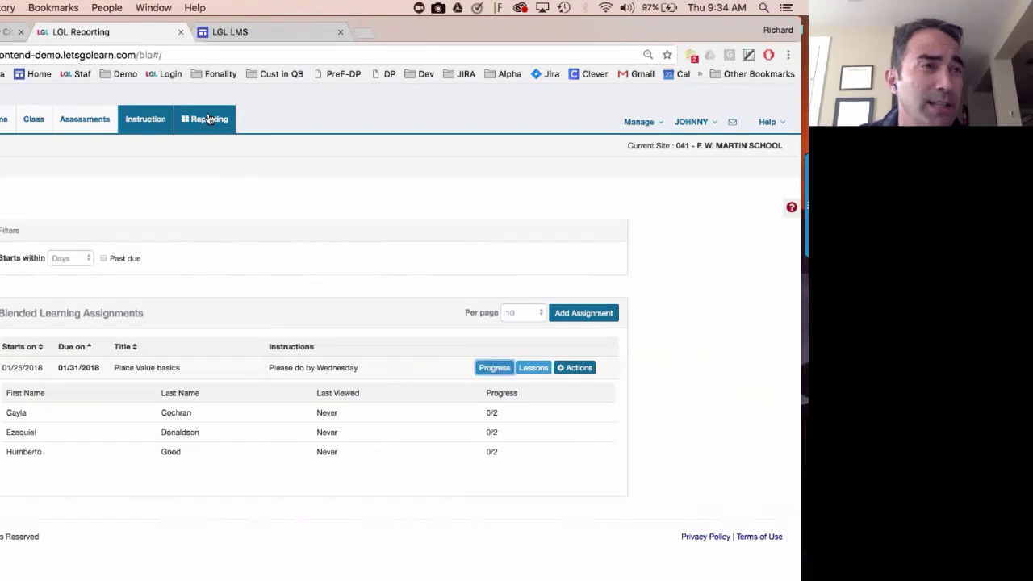
Open the Edge 2.0 curriculum for the Performing Arts Grade 3 class and show its usage report.
left_click(145, 121)
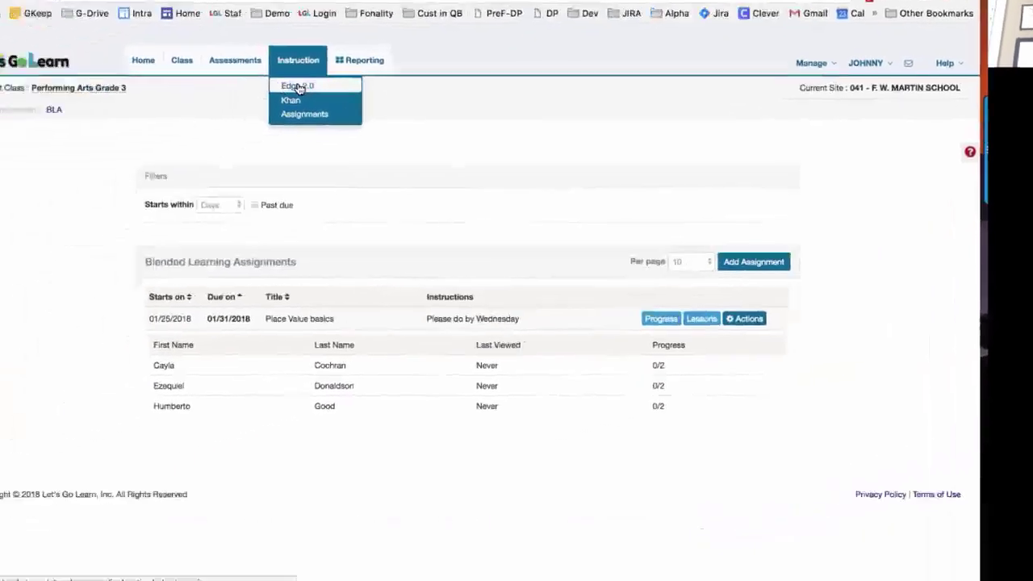
left_click(153, 142)
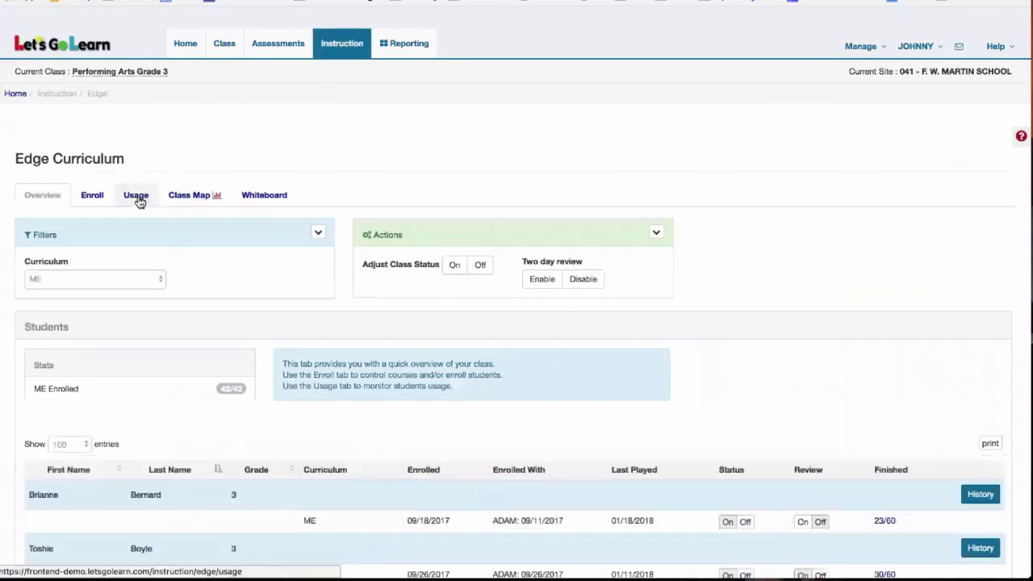
left_click(136, 197)
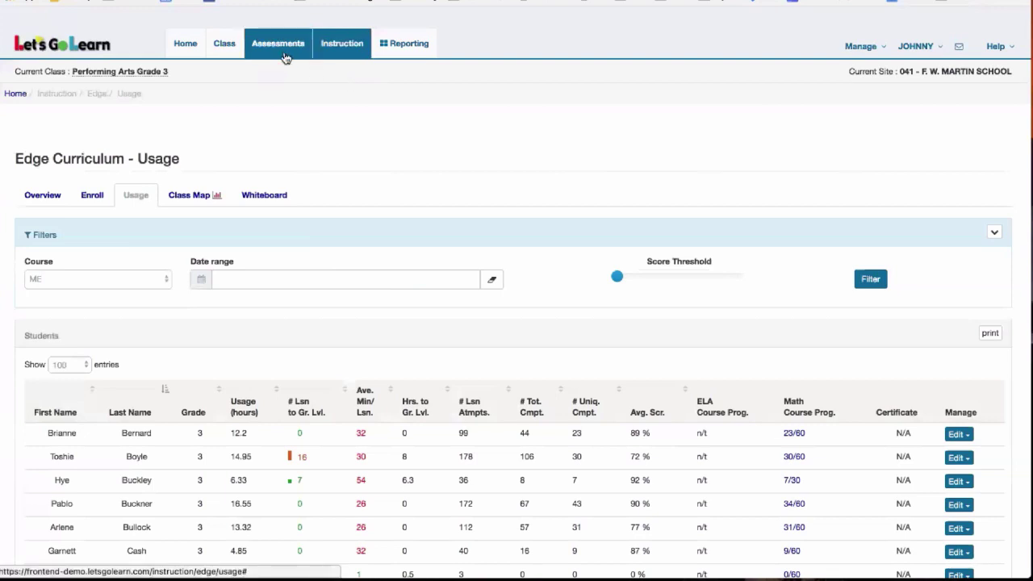
Reopen the Edge curriculum overview, return to the usage report, and choose ME as the course filter.
left_click(341, 46)
left_click(342, 70)
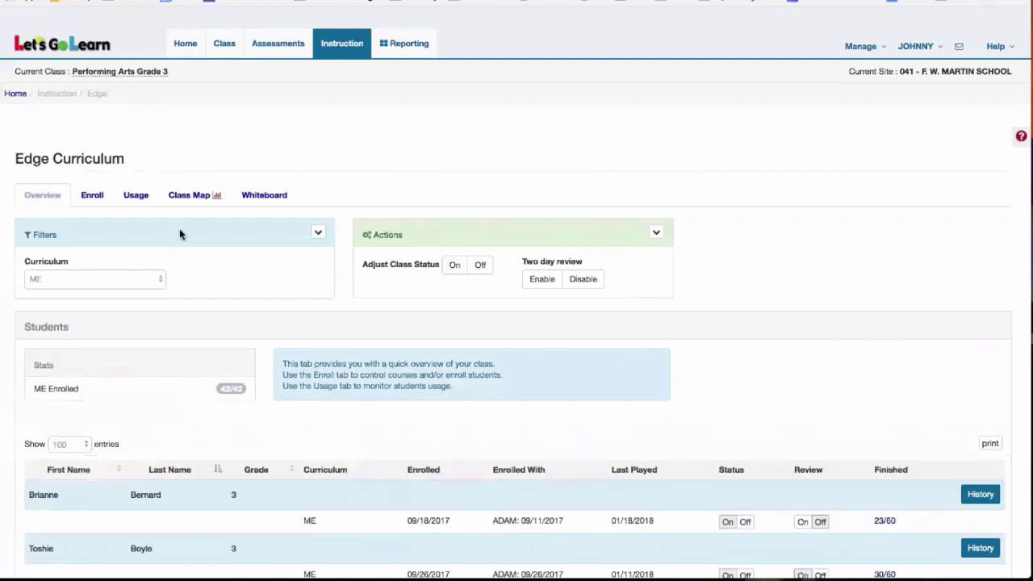
left_click(134, 198)
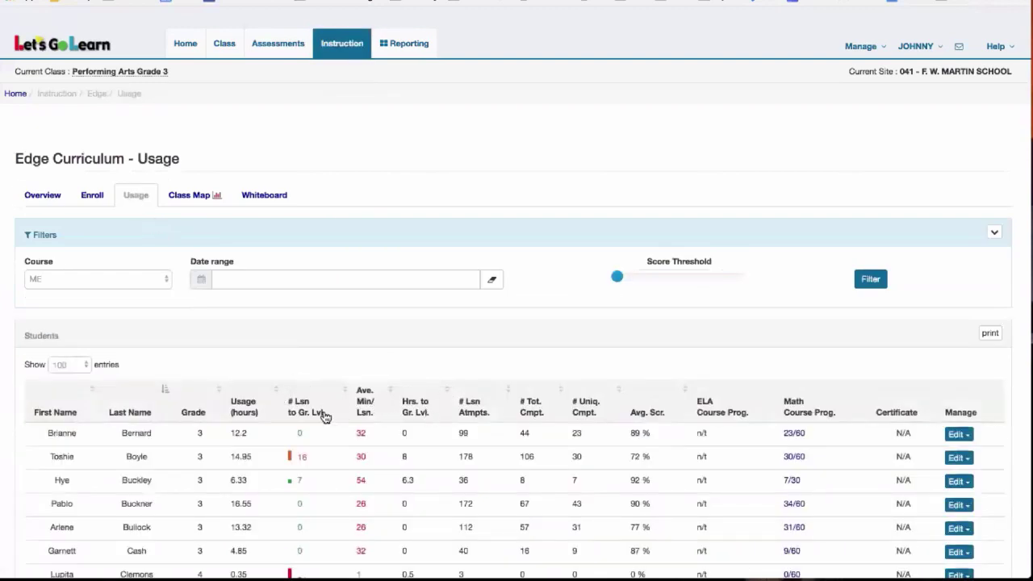
left_click(109, 283)
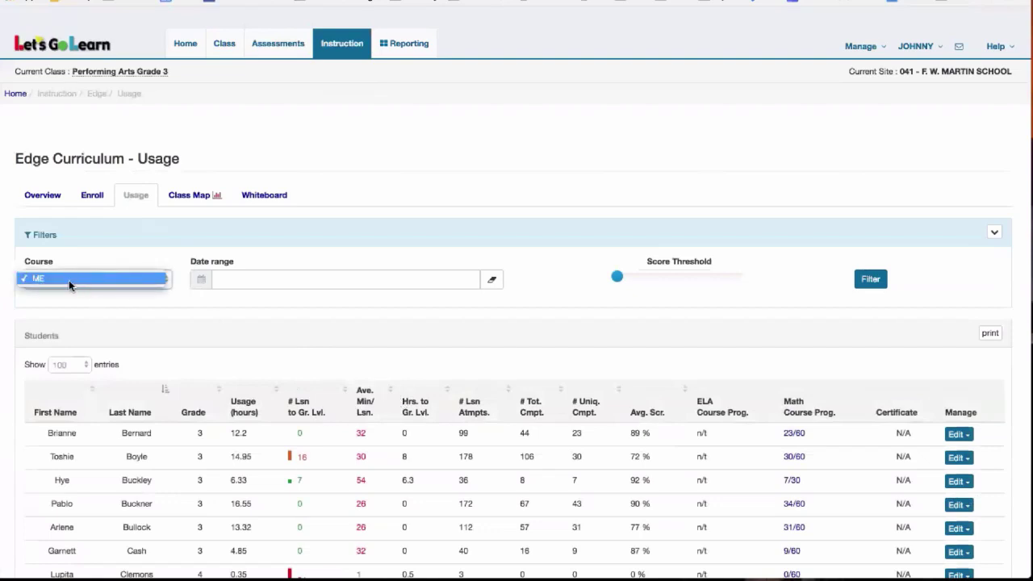
left_click(78, 280)
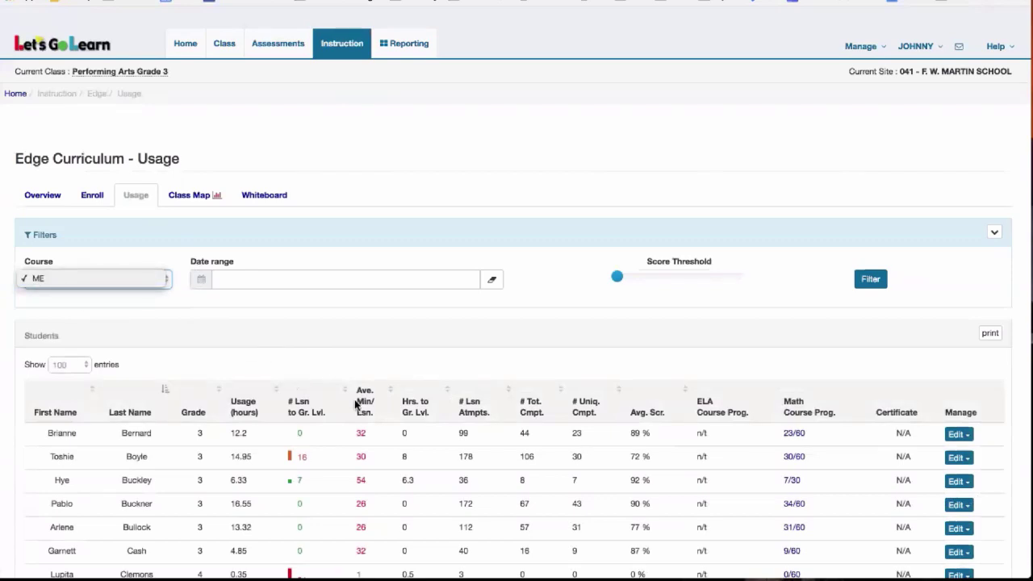
Examine the ME usage table for each student's hours, lessons to grade level, average minutes per lesson and scores.
scroll(436, 355, "down", 4)
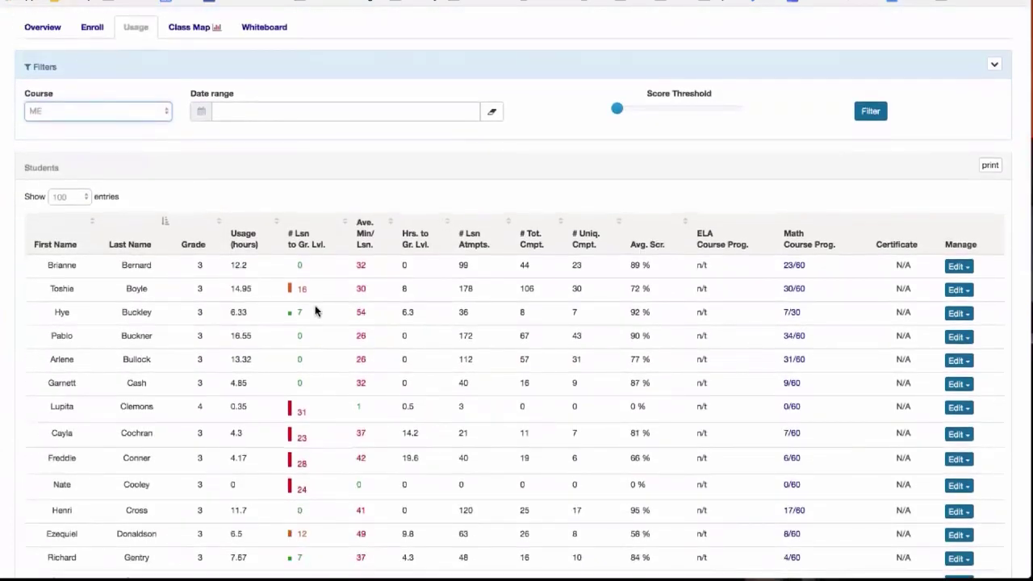
scroll(315, 311, "up", 1)
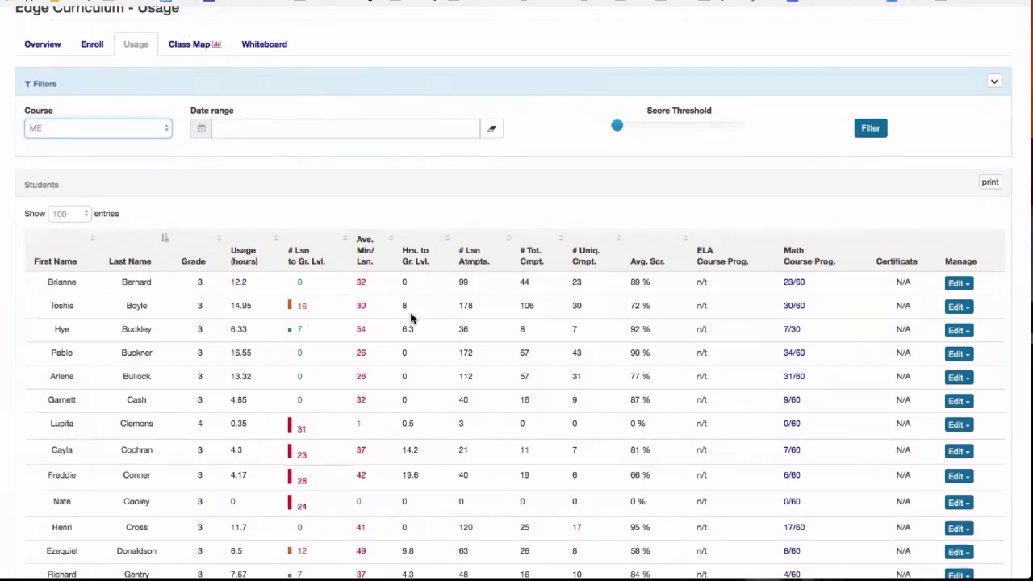
scroll(325, 450, "down", 1)
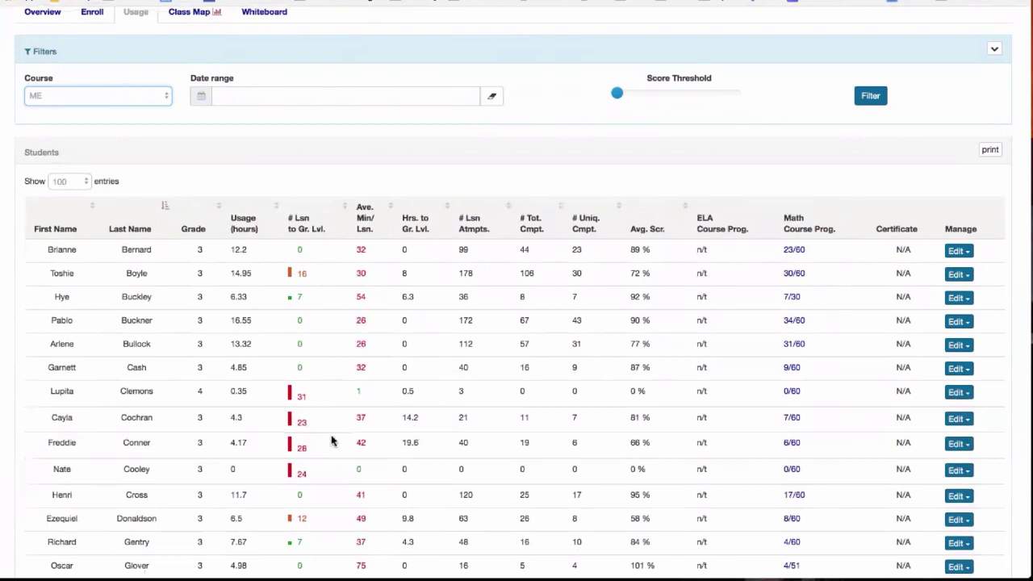
scroll(331, 440, "down", 2)
scroll(331, 440, "up", 1)
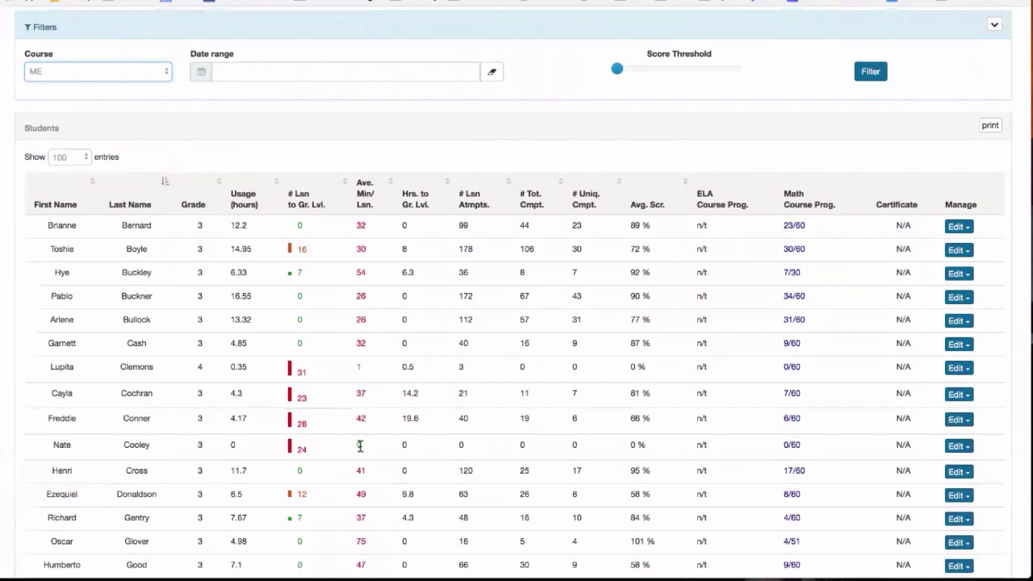
scroll(360, 446, "down", 1)
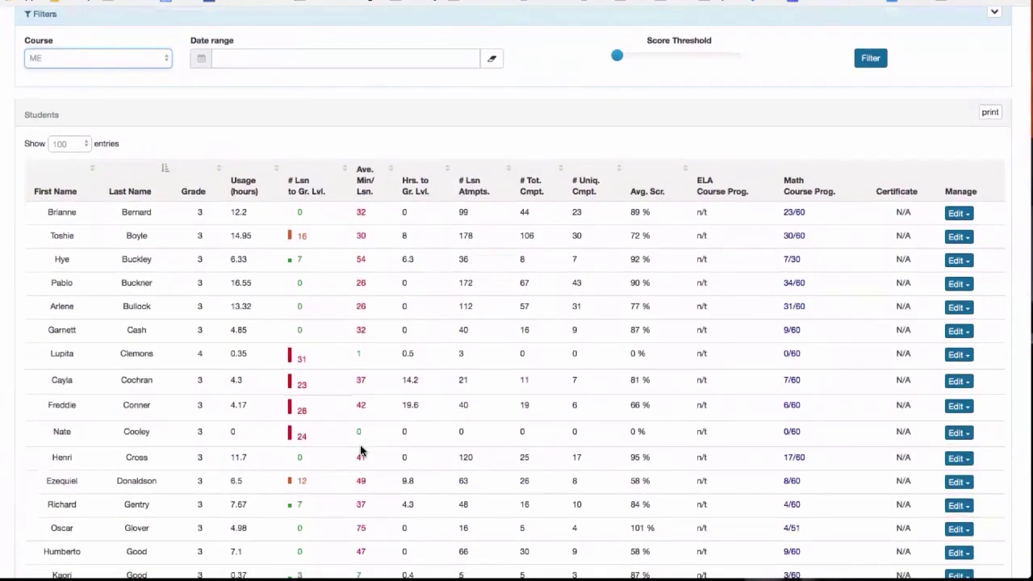
scroll(360, 452, "down", 3)
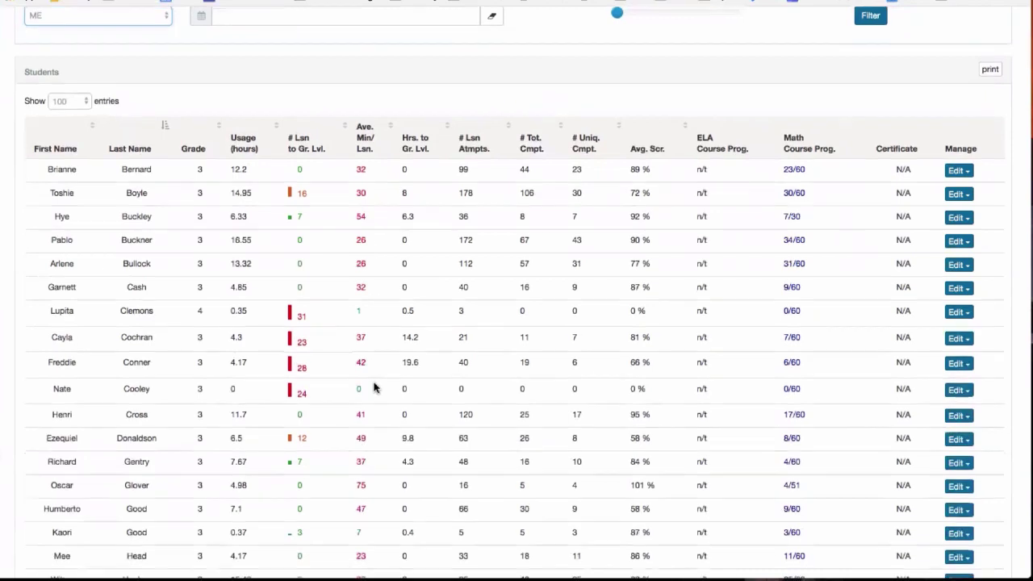
scroll(374, 388, "down", 2)
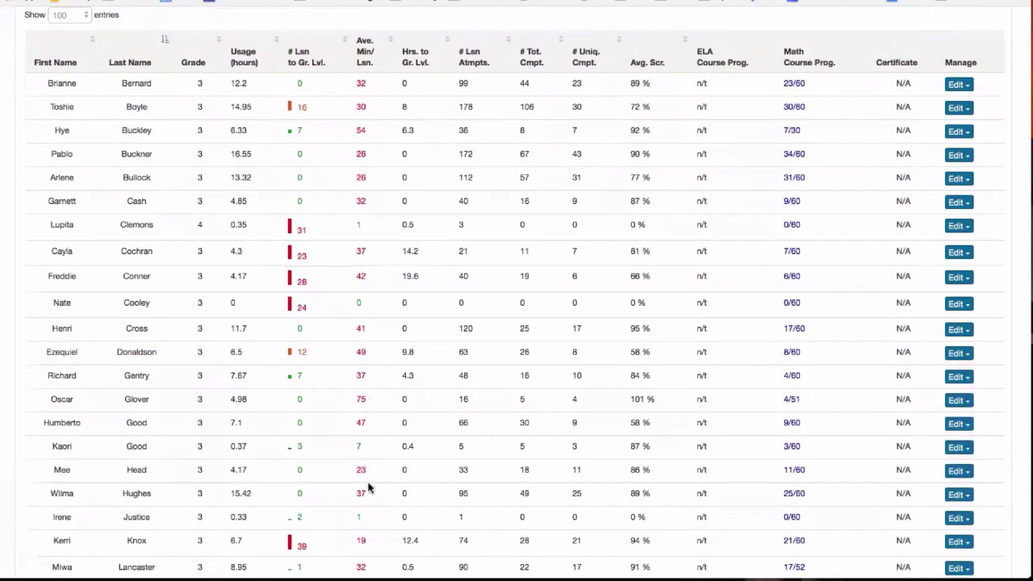
scroll(385, 339, "up", 2)
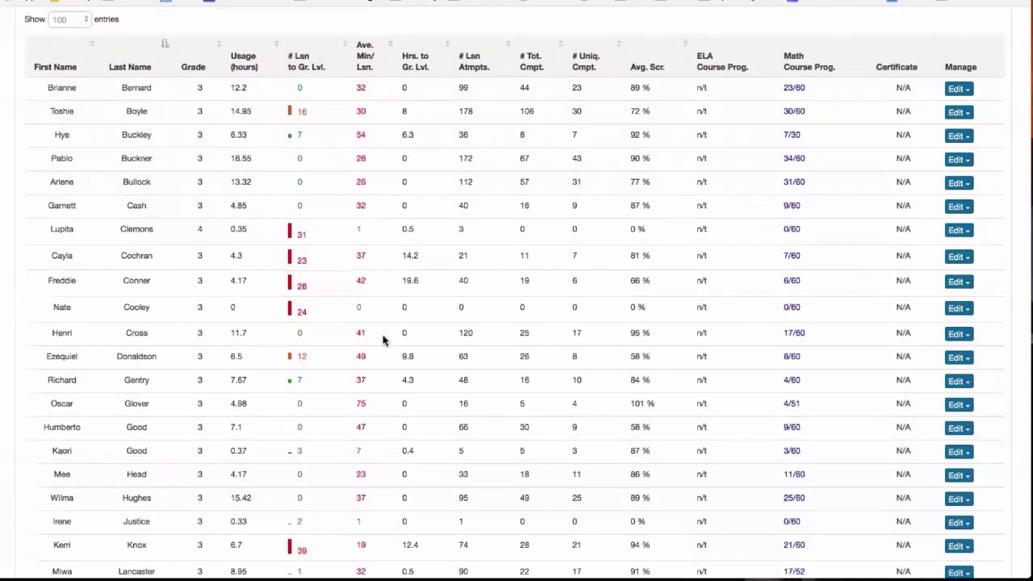
scroll(385, 341, "up", 1)
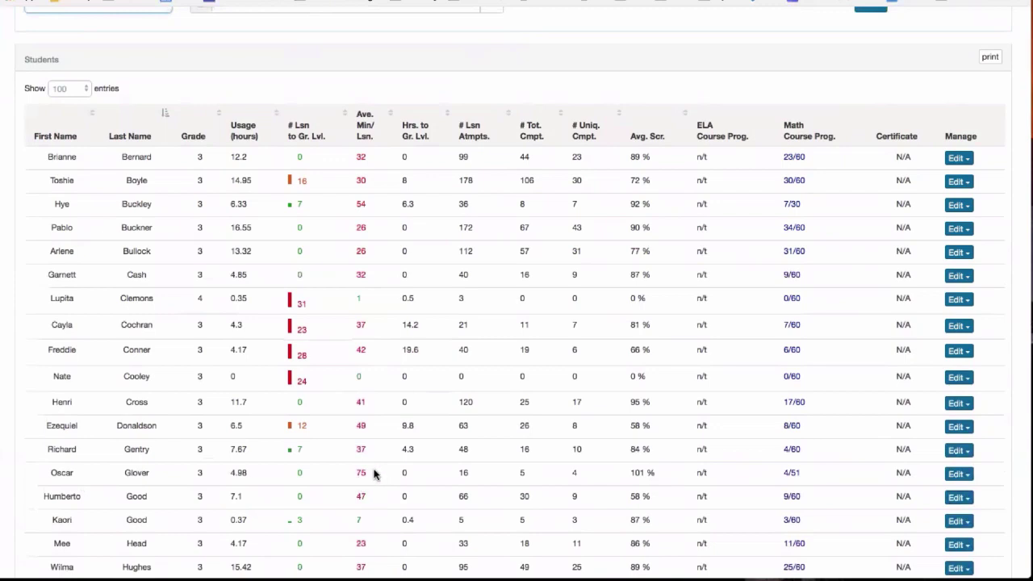
scroll(386, 410, "up", 2)
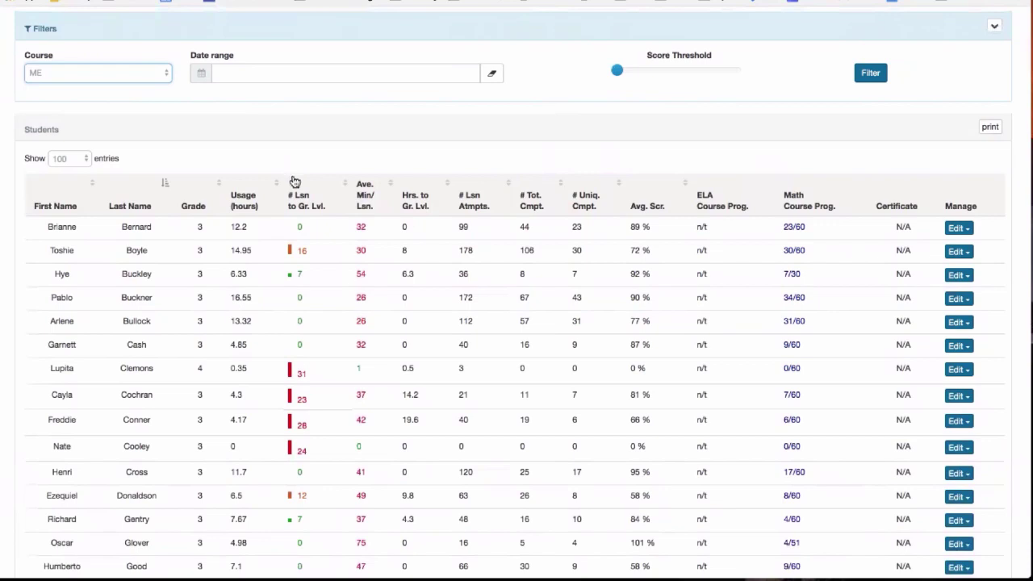
scroll(293, 180, "up", 3)
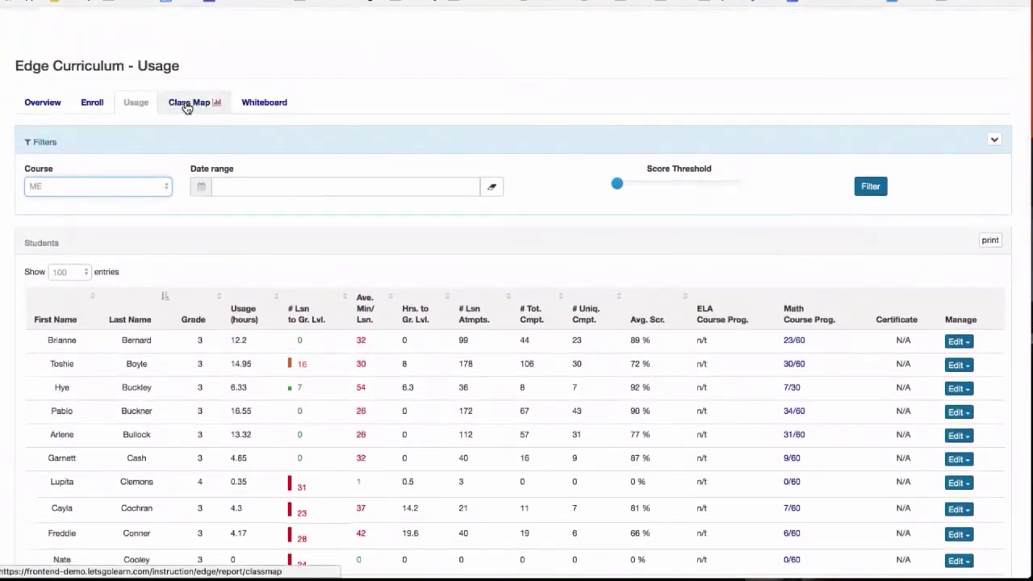
Open the Edge curriculum's class map and examine each student's lesson sequence, medal colours and last activity dates.
left_click(197, 108)
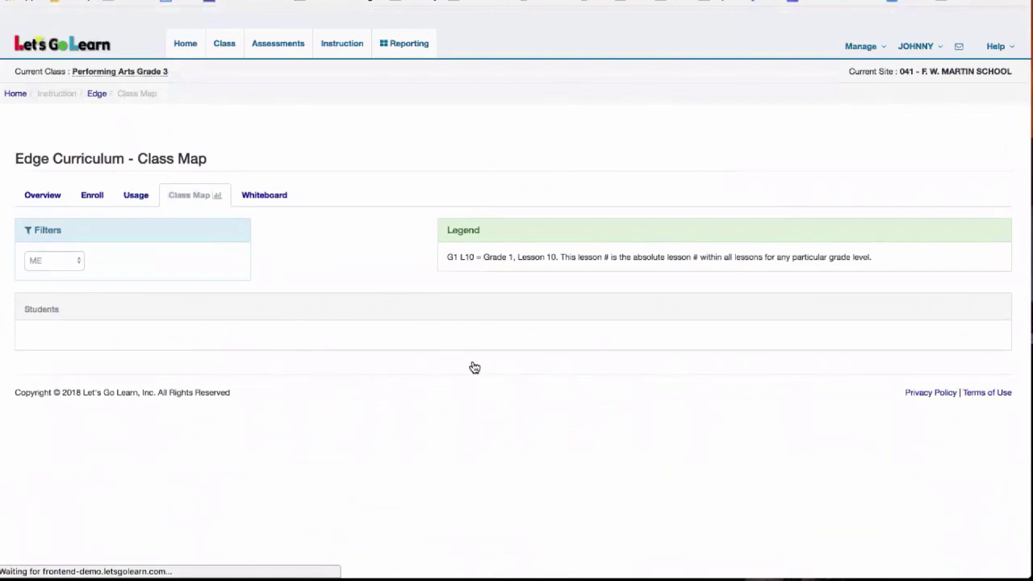
scroll(485, 383, "down", 4)
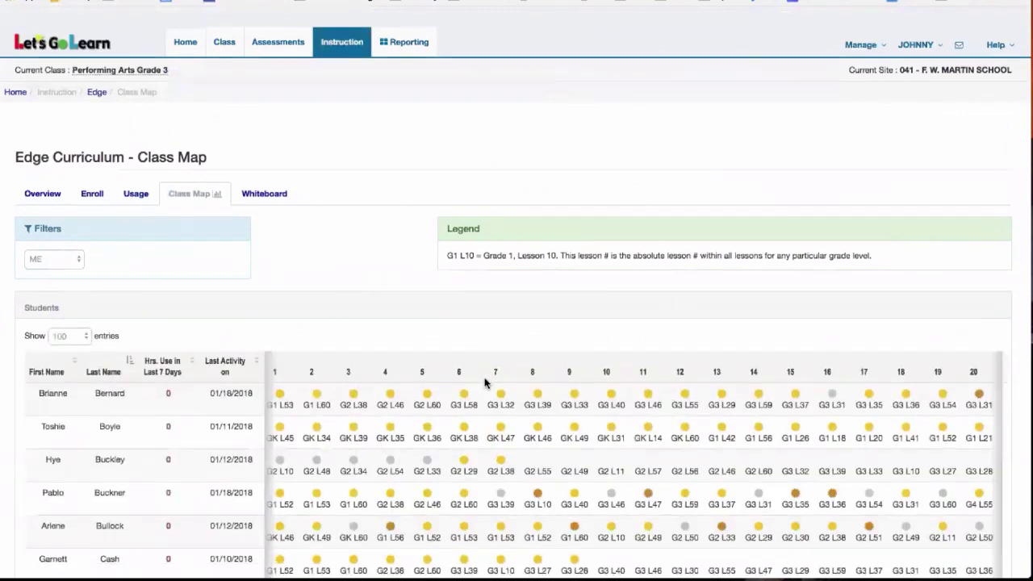
scroll(485, 382, "down", 3)
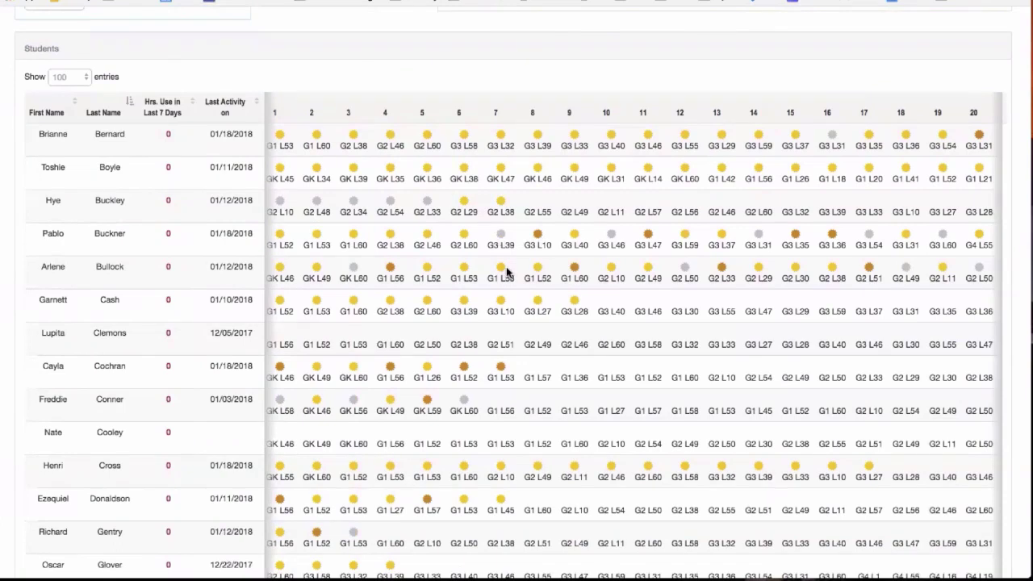
scroll(507, 273, "down", 3)
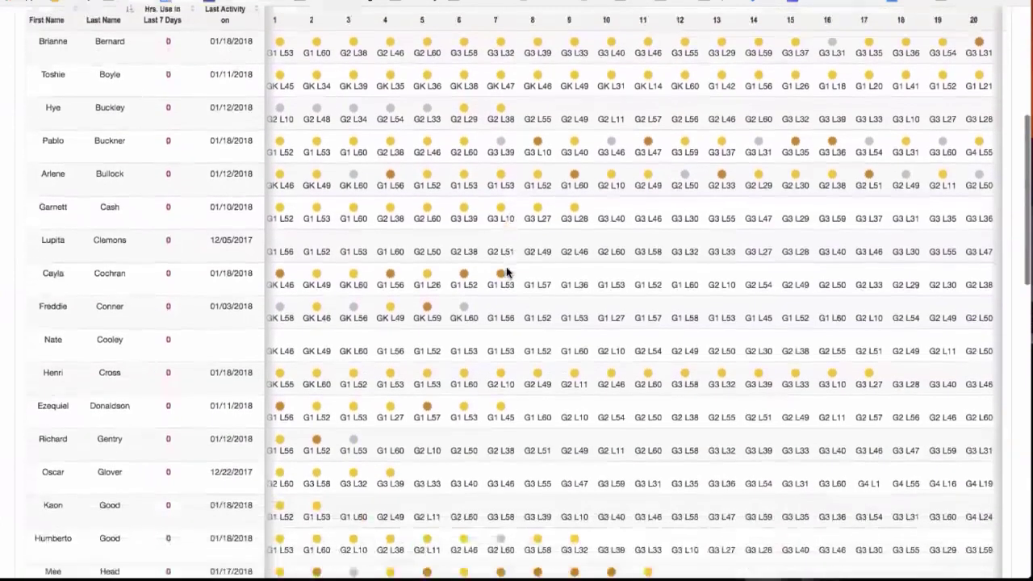
scroll(507, 273, "down", 2)
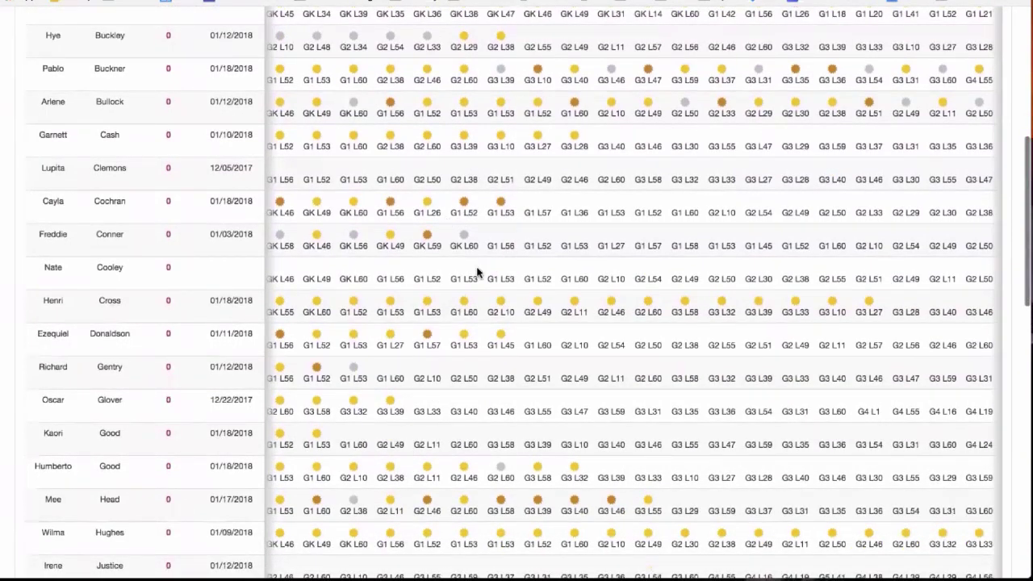
scroll(496, 270, "up", 5)
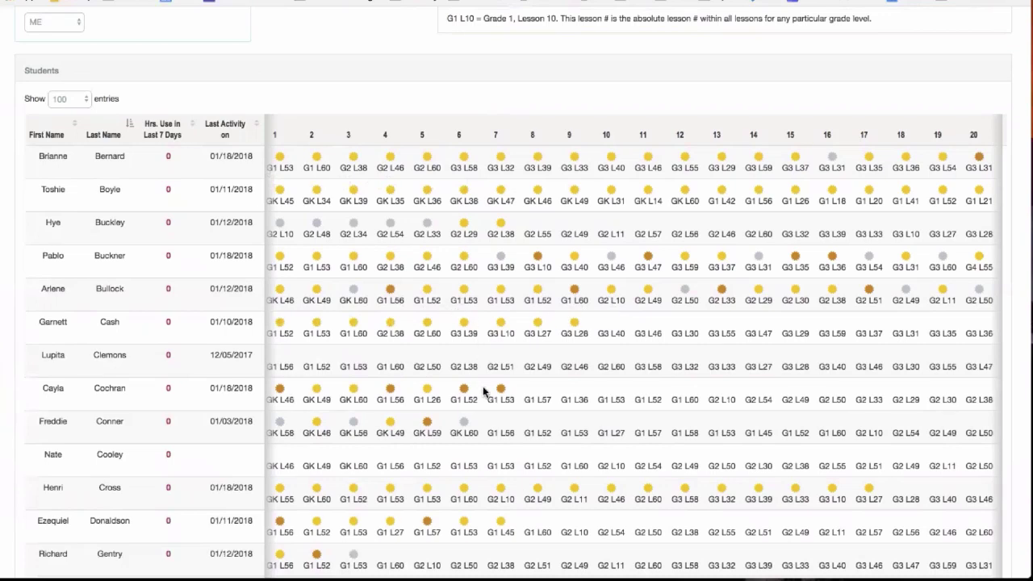
scroll(485, 391, "down", 1)
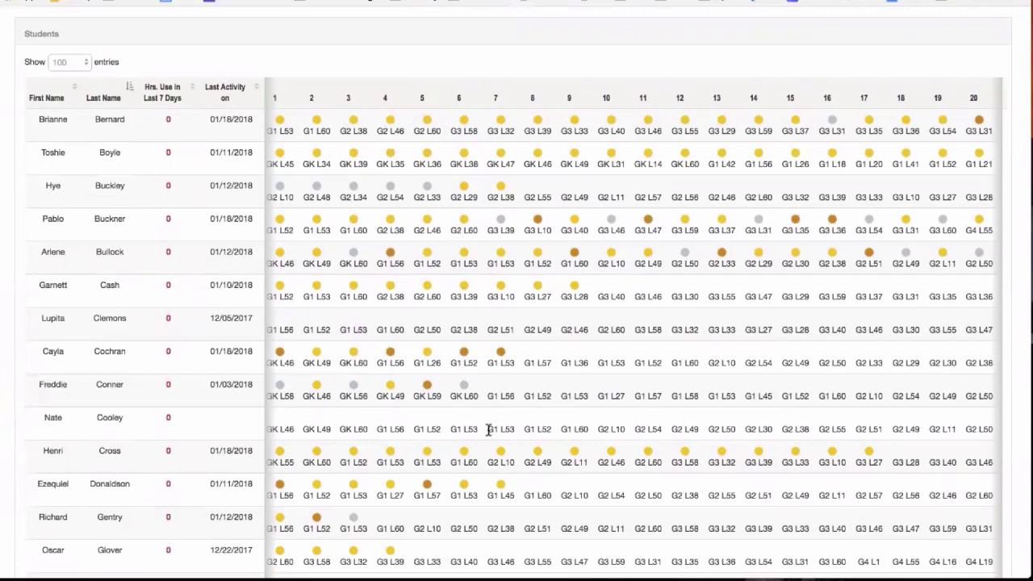
scroll(489, 440, "down", 3)
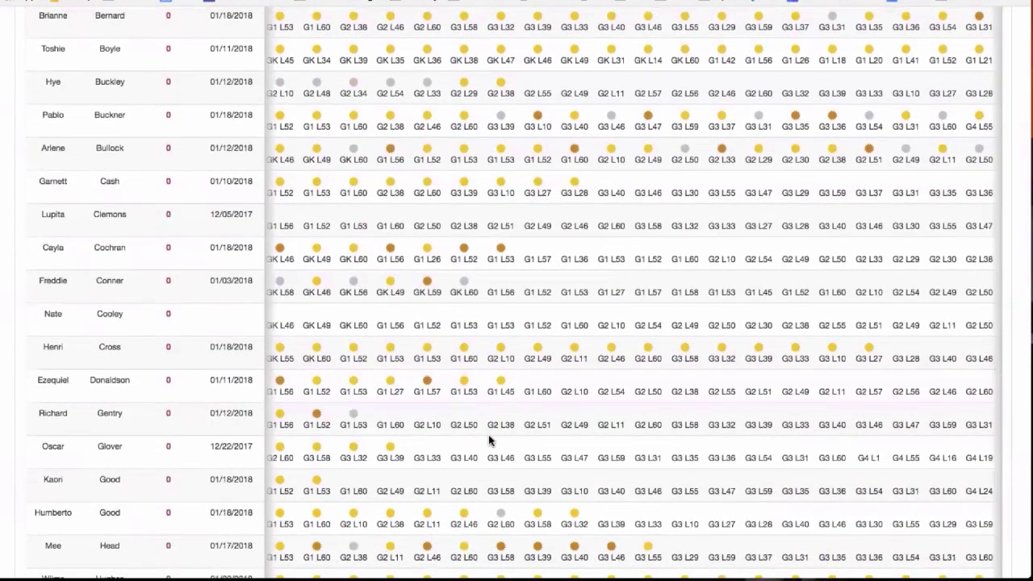
scroll(489, 440, "down", 5)
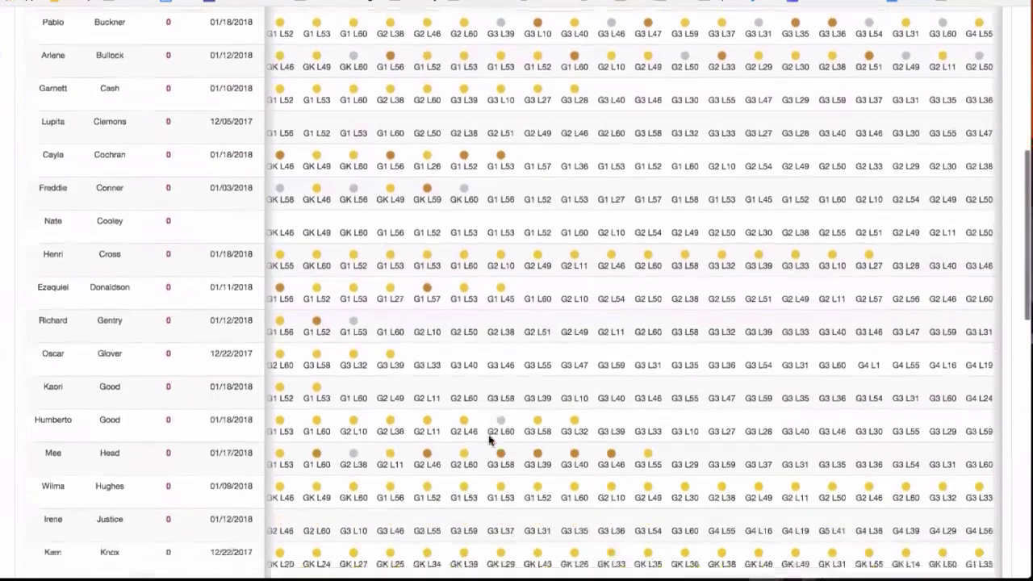
scroll(489, 436, "up", 1)
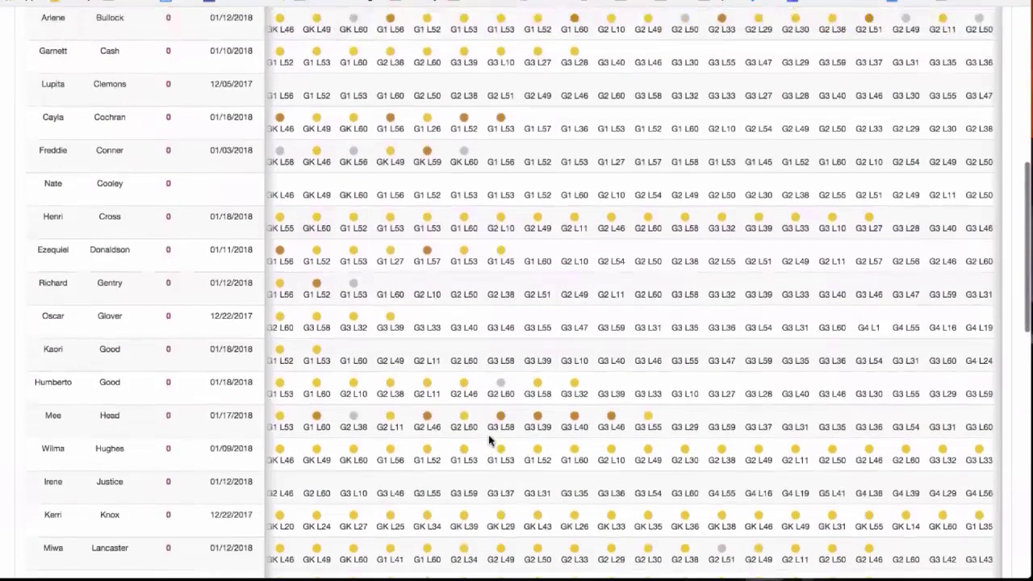
scroll(489, 439, "down", 1)
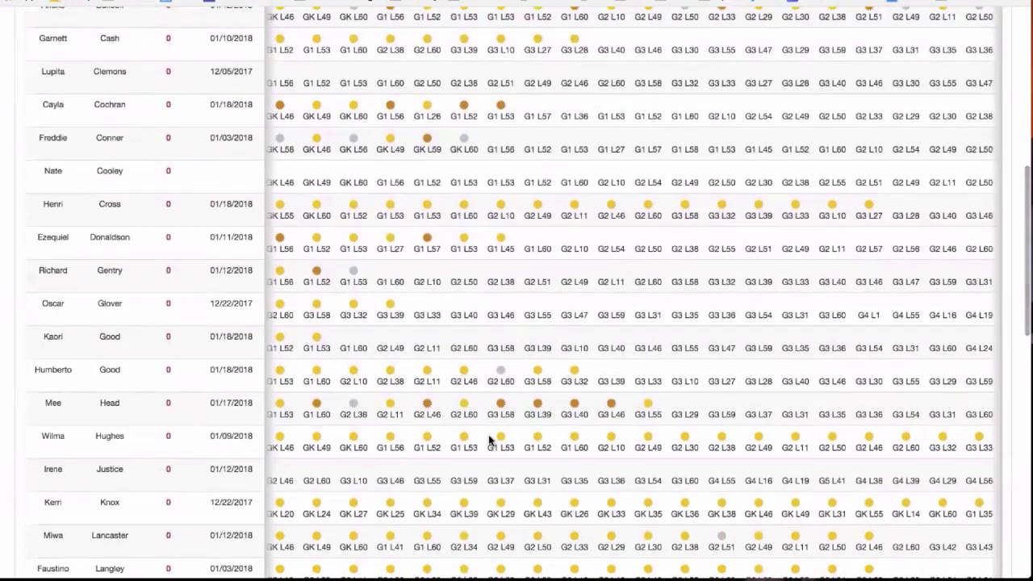
scroll(489, 439, "up", 5)
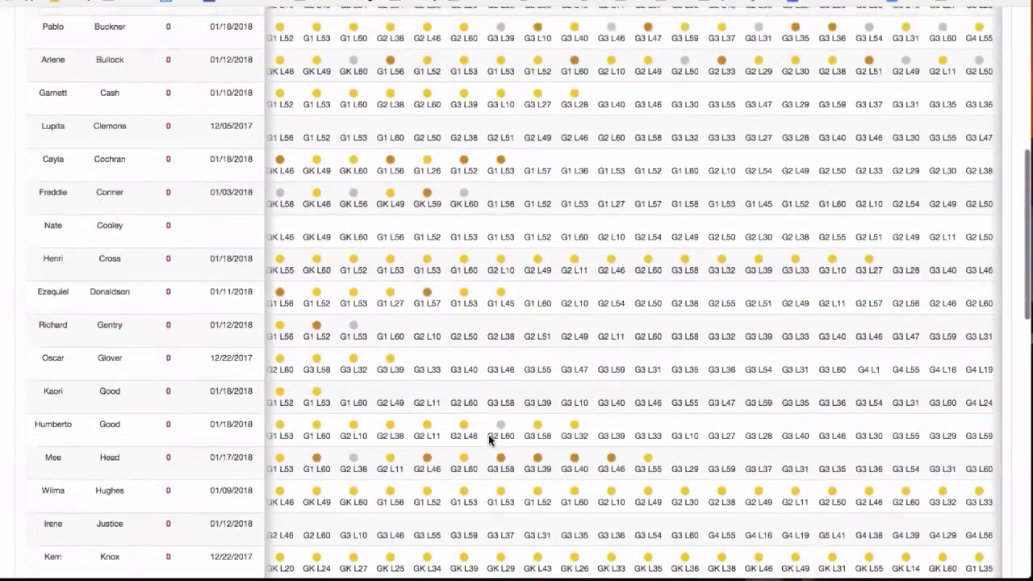
scroll(489, 435, "up", 1)
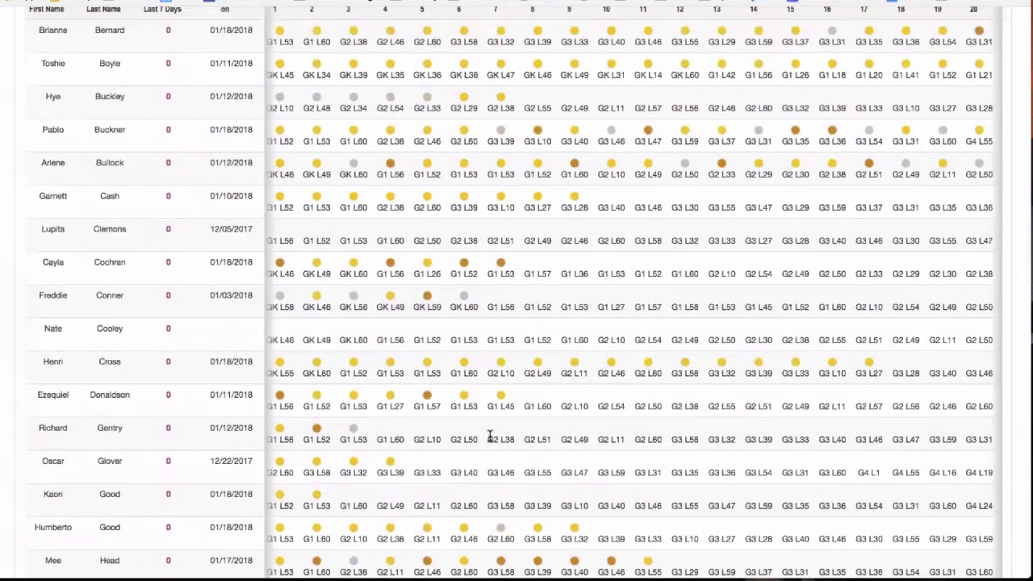
scroll(489, 436, "up", 3)
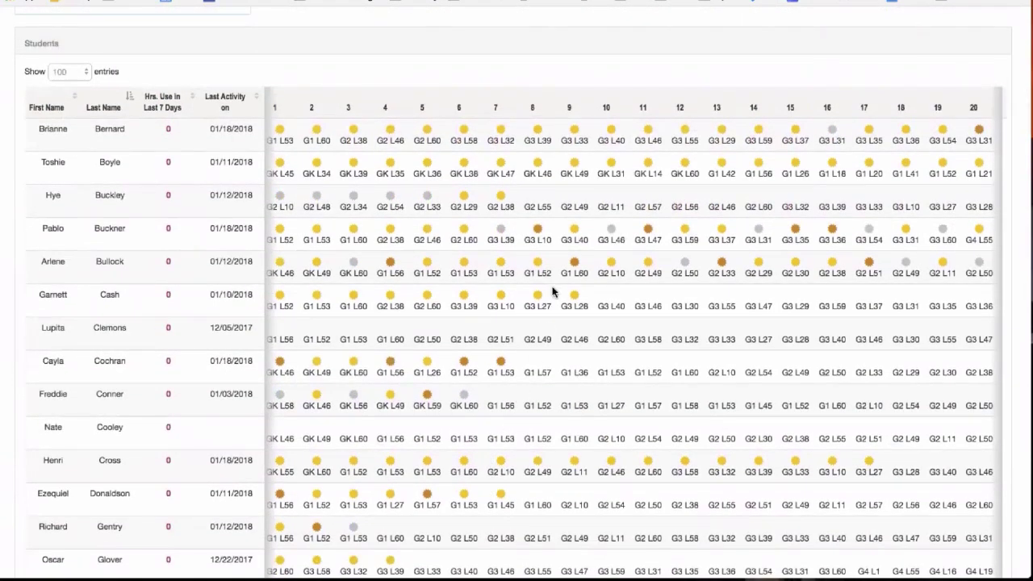
scroll(552, 292, "up", 4)
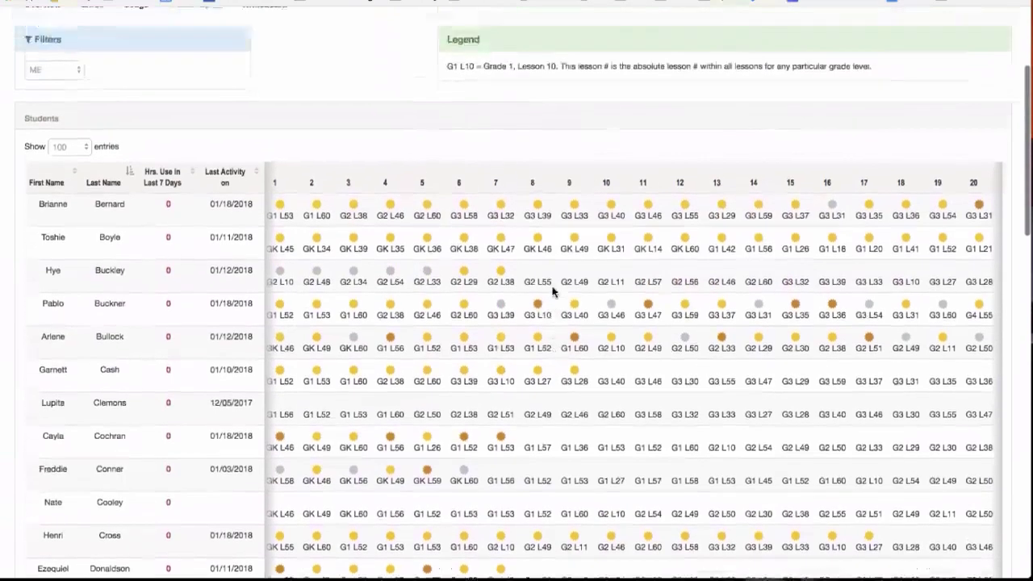
scroll(553, 292, "up", 1)
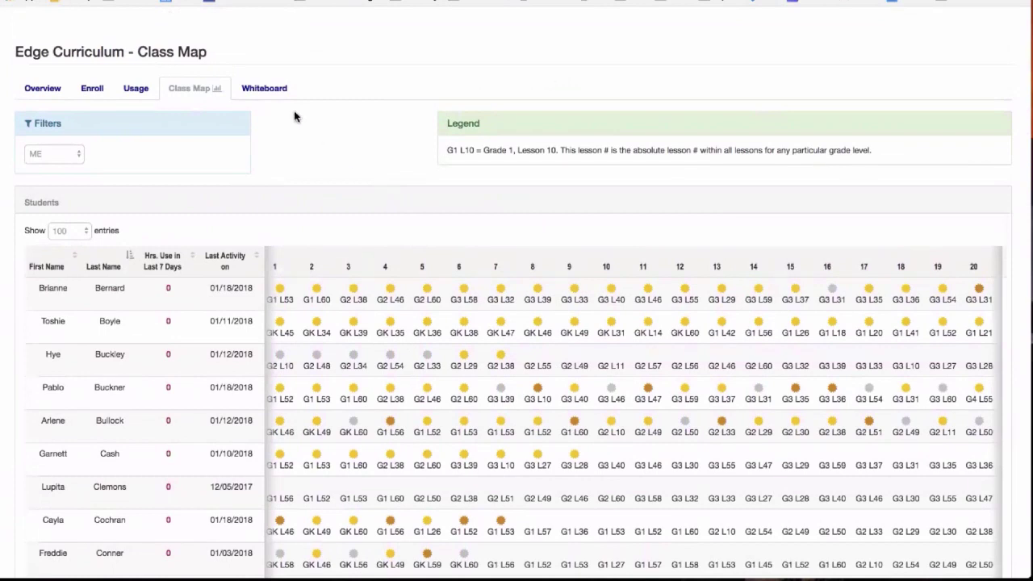
scroll(294, 116, "up", 1)
scroll(296, 116, "up", 2)
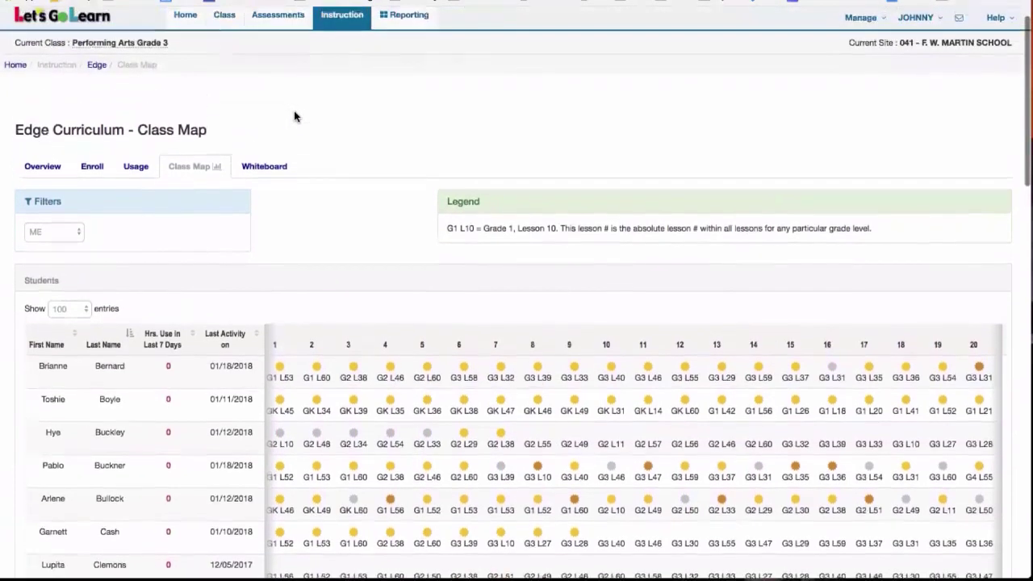
Leave the demo class map, switch to the all-site access account, and open its DataPortal reporting.
scroll(295, 116, "up", 1)
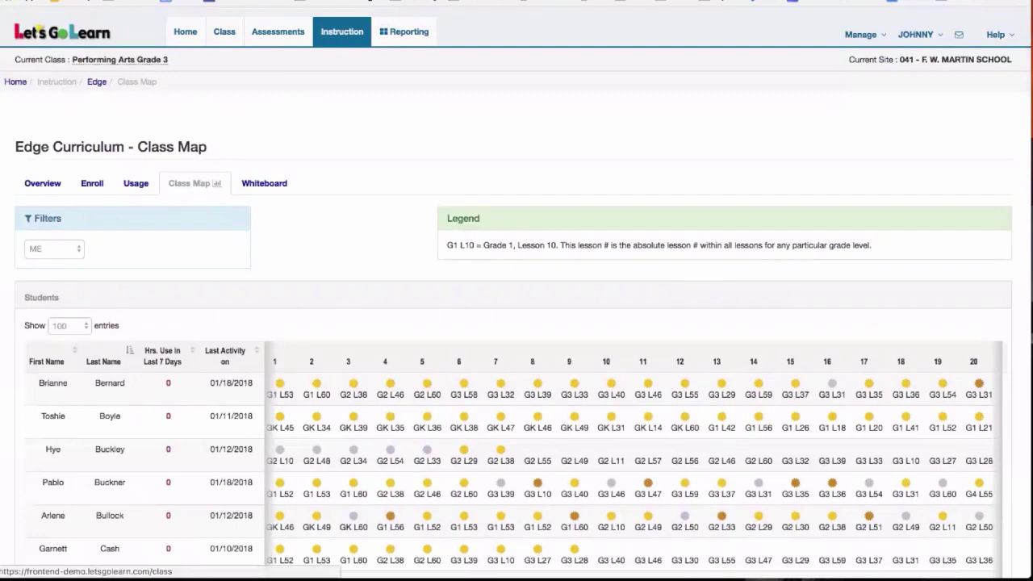
key("ctrl+Tab")
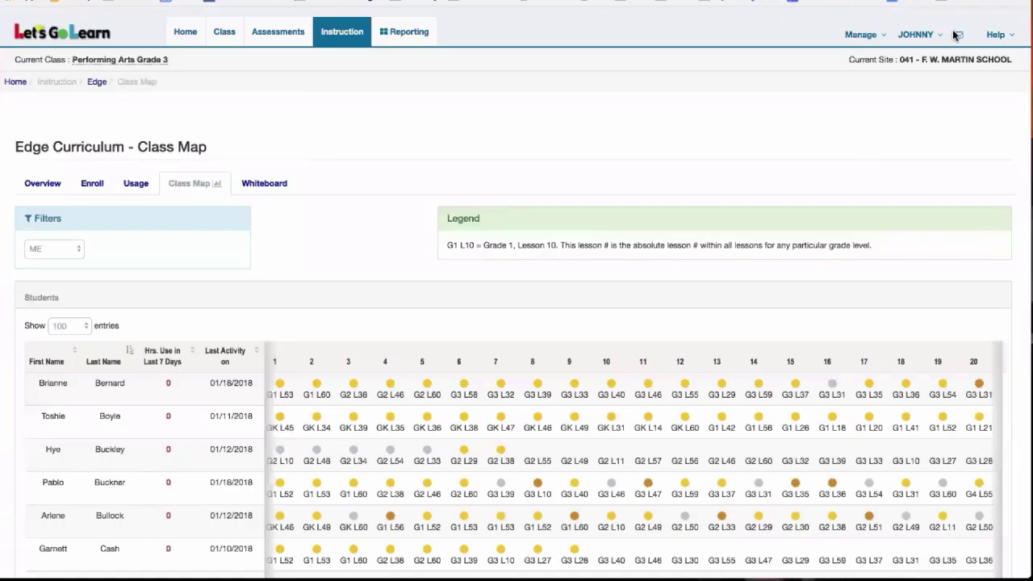
left_click(919, 34)
left_click(923, 154)
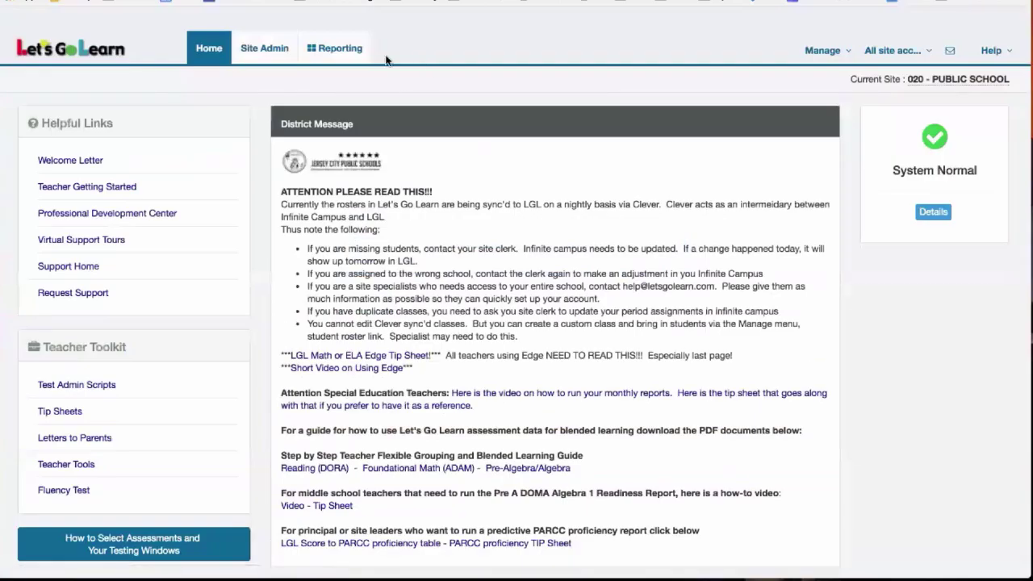
left_click(343, 62)
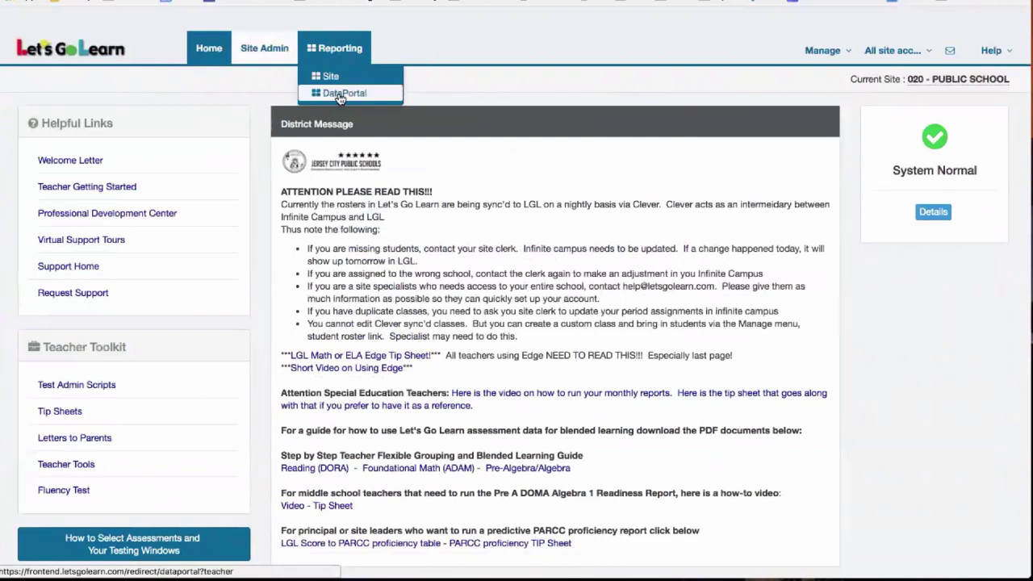
left_click(339, 94)
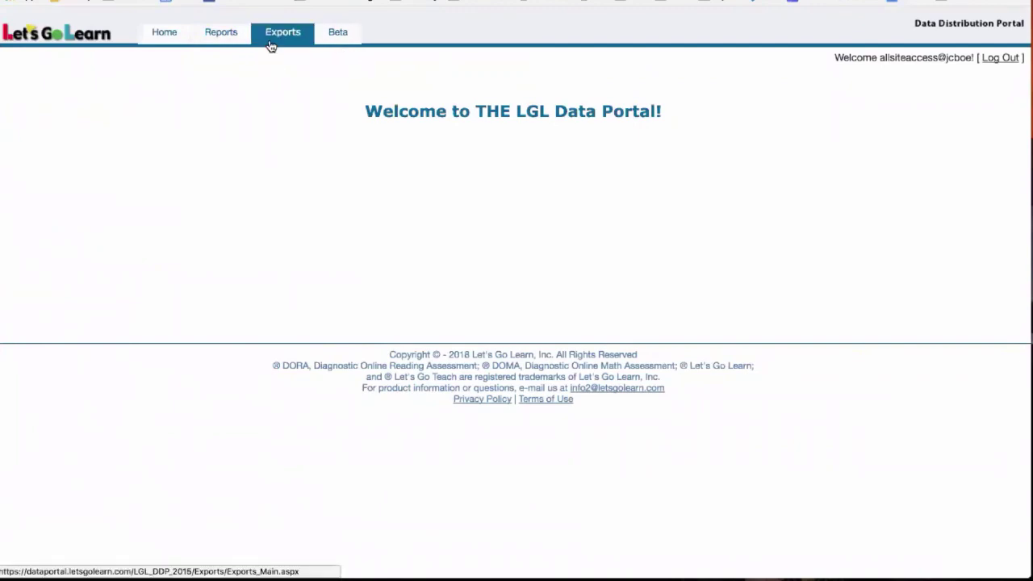
Start an LGL Edge Site Fidelity Report using the Weekly pre-processed option.
left_click(224, 32)
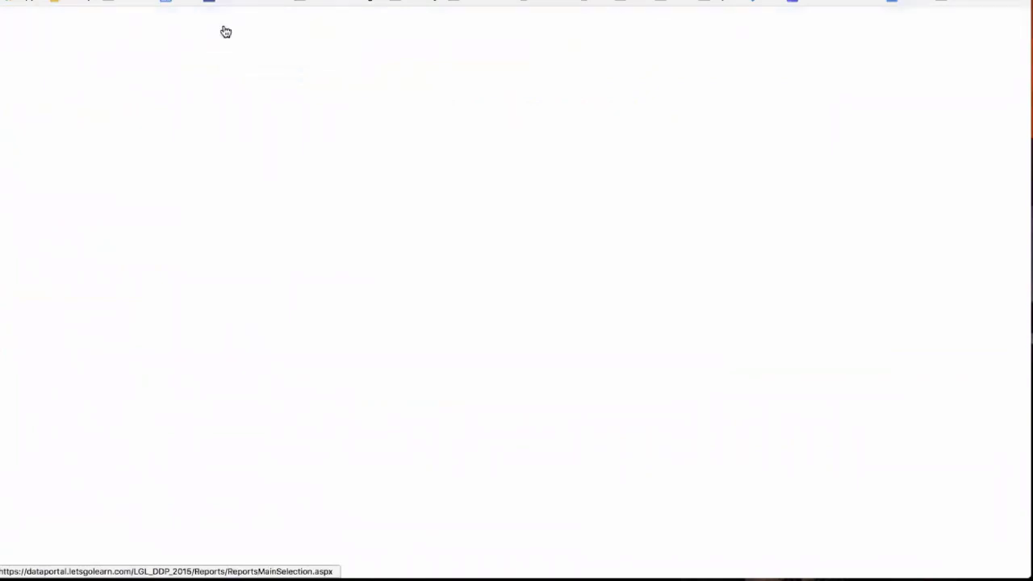
left_click(229, 97)
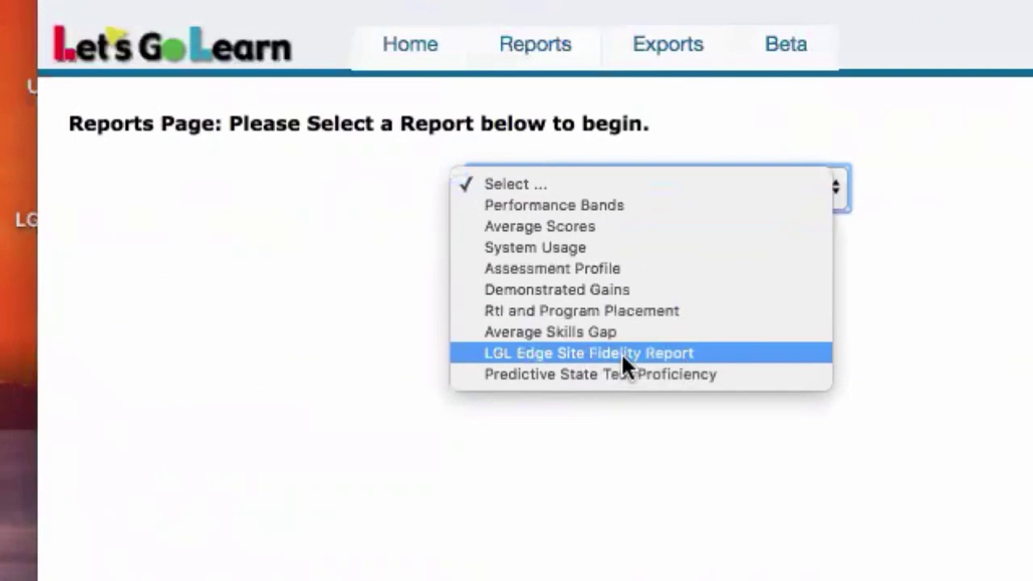
left_click(621, 352)
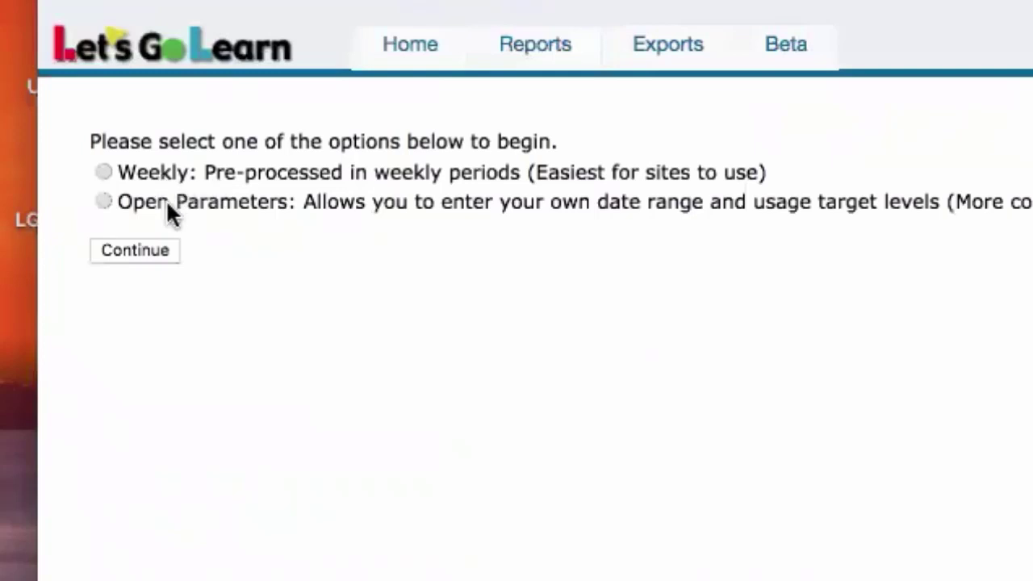
left_click(160, 172)
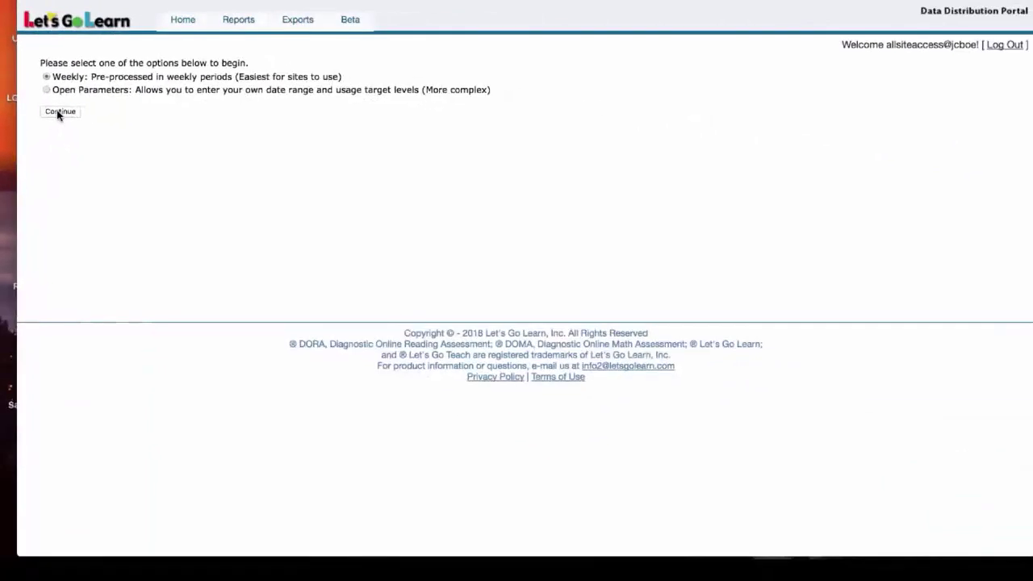
left_click(59, 112)
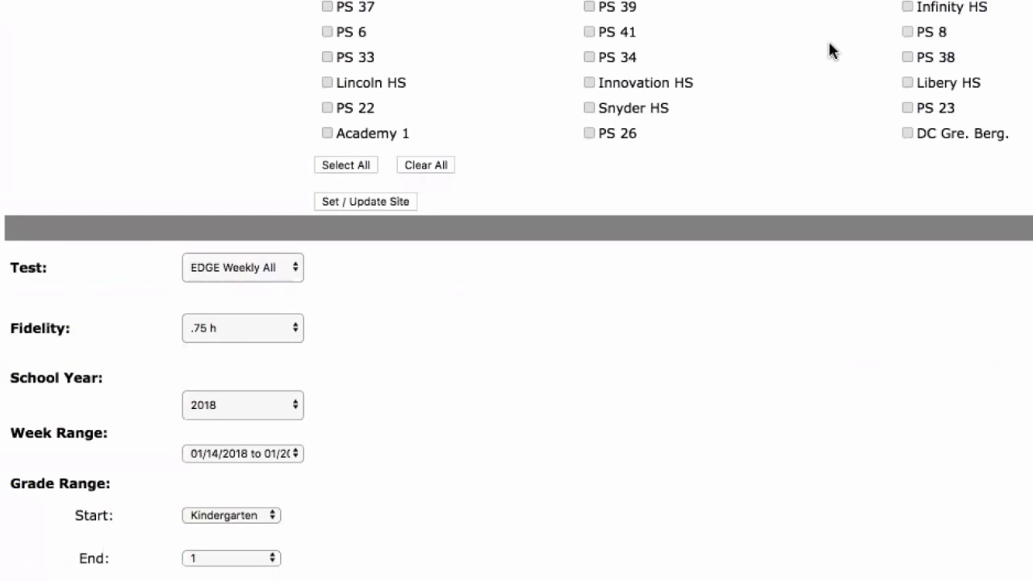
Select PS 8 as the report's site and apply the site selection.
left_click(908, 32)
left_click(367, 202)
scroll(388, 322, "down", 1)
scroll(390, 327, "down", 3)
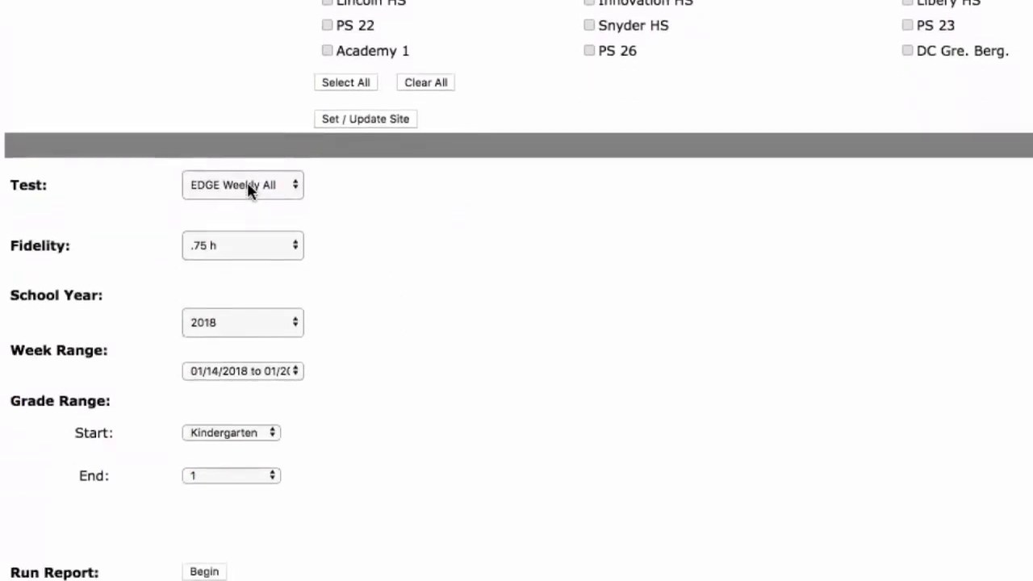
Set the fidelity report's test to EDGE Weekly Math and its fidelity target to 1 h.
left_click(247, 185)
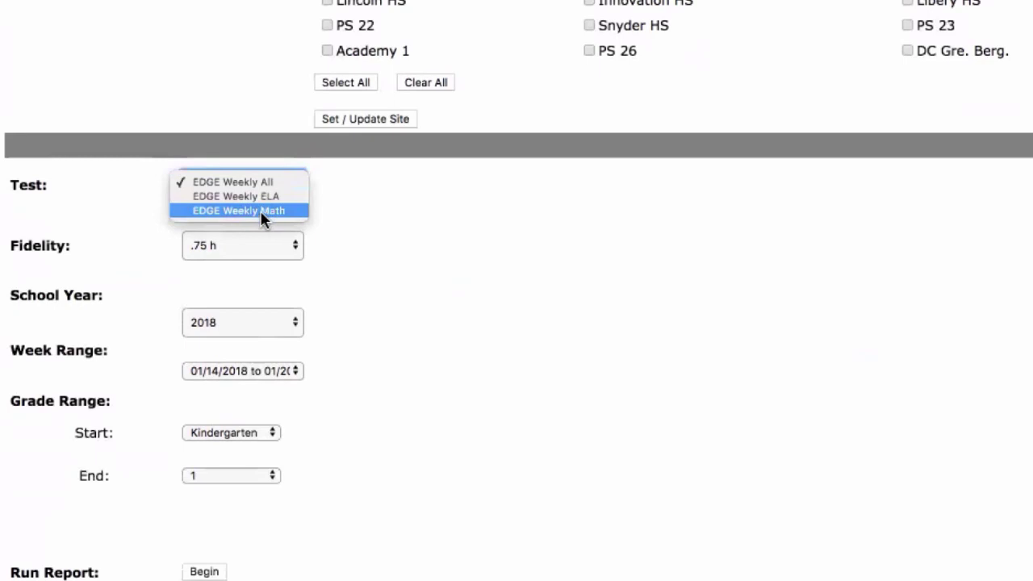
left_click(263, 212)
scroll(258, 234, "up", 3)
scroll(242, 323, "down", 3)
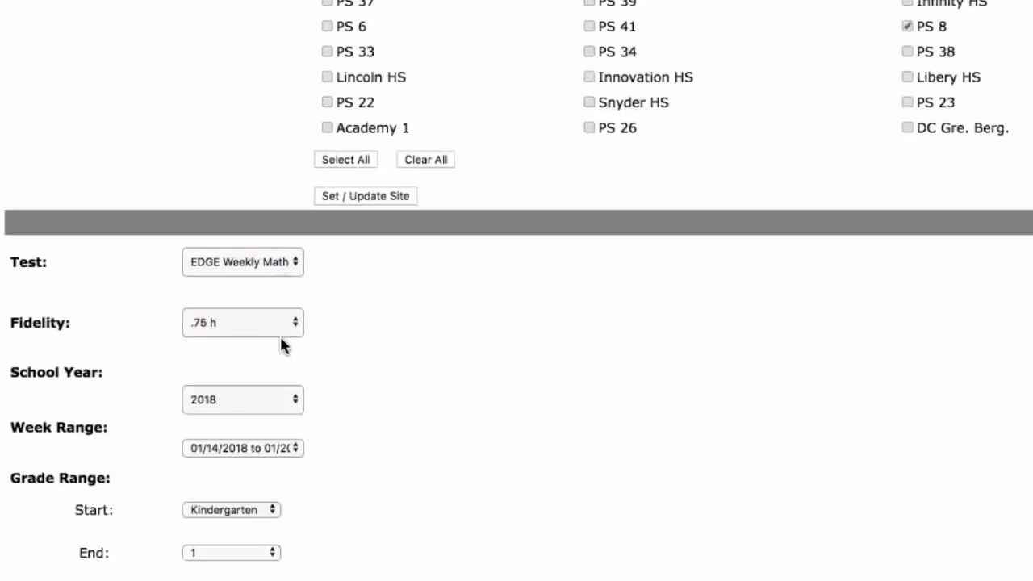
left_click(240, 208)
left_click(238, 215)
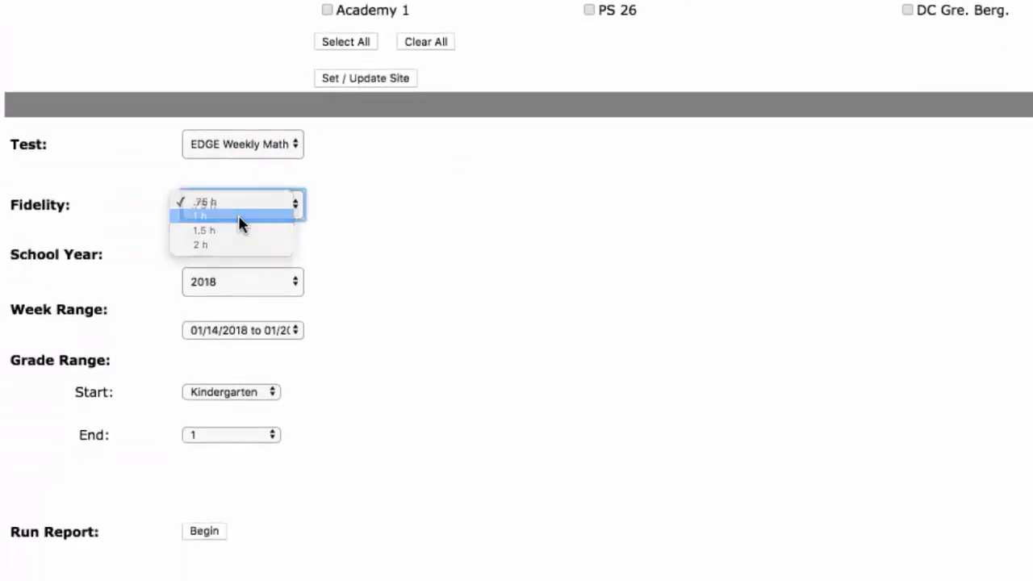
scroll(389, 299, "down", 3)
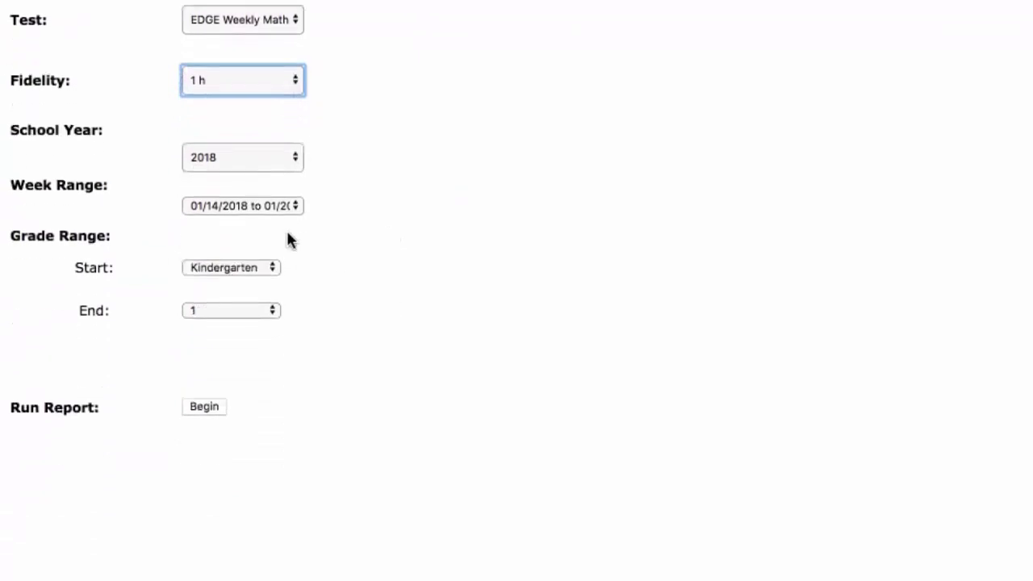
Keep the week range 01/14/2018 to 01/20/2018, set the end grade to 8, and run the report.
left_click(241, 206)
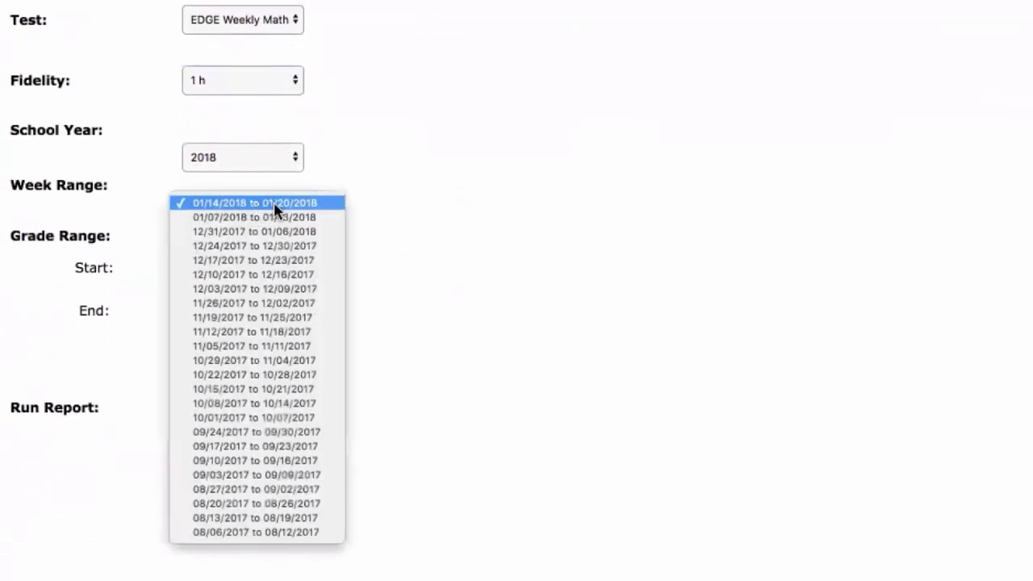
left_click(526, 166)
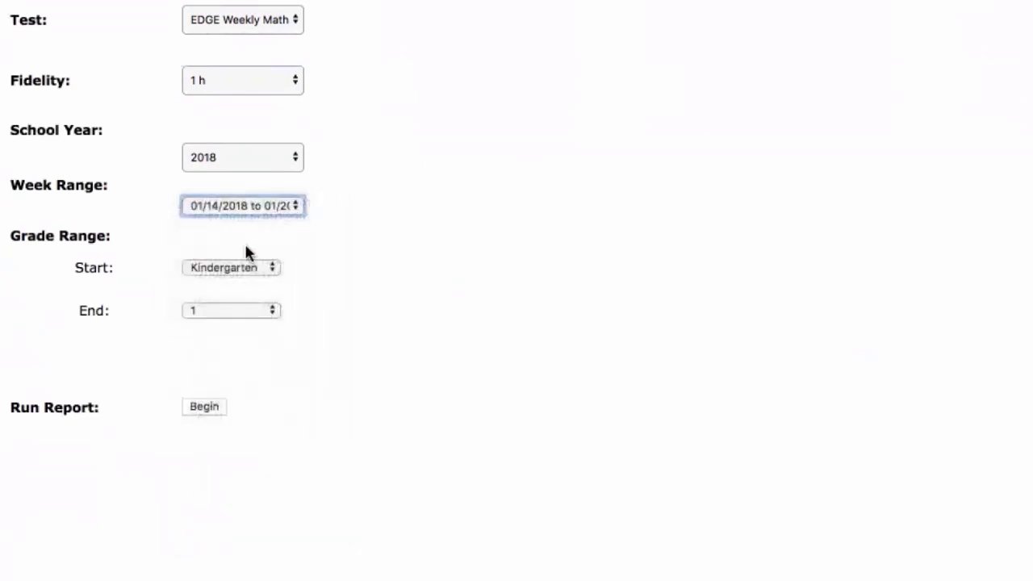
left_click(218, 307)
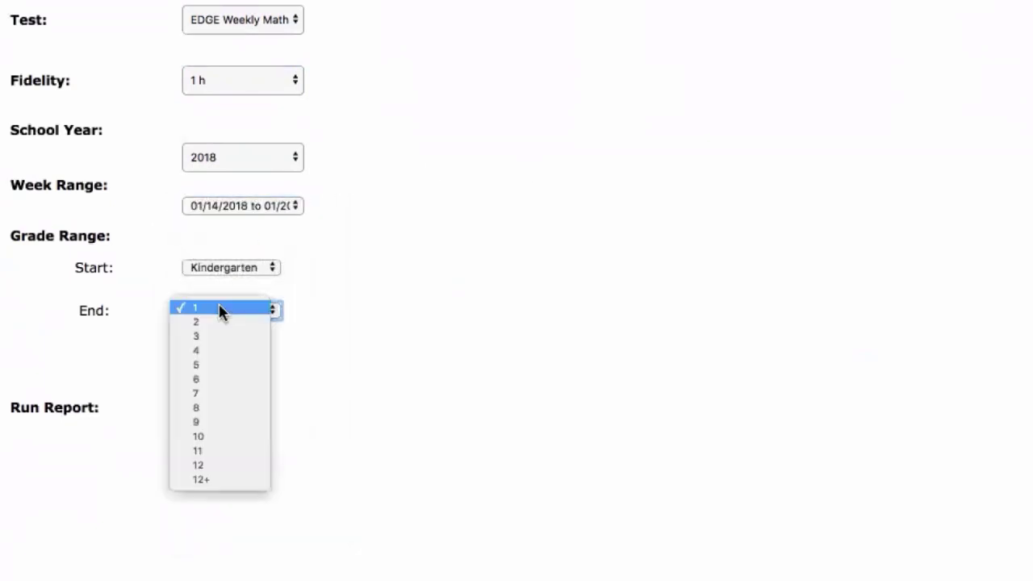
left_click(220, 410)
left_click(202, 410)
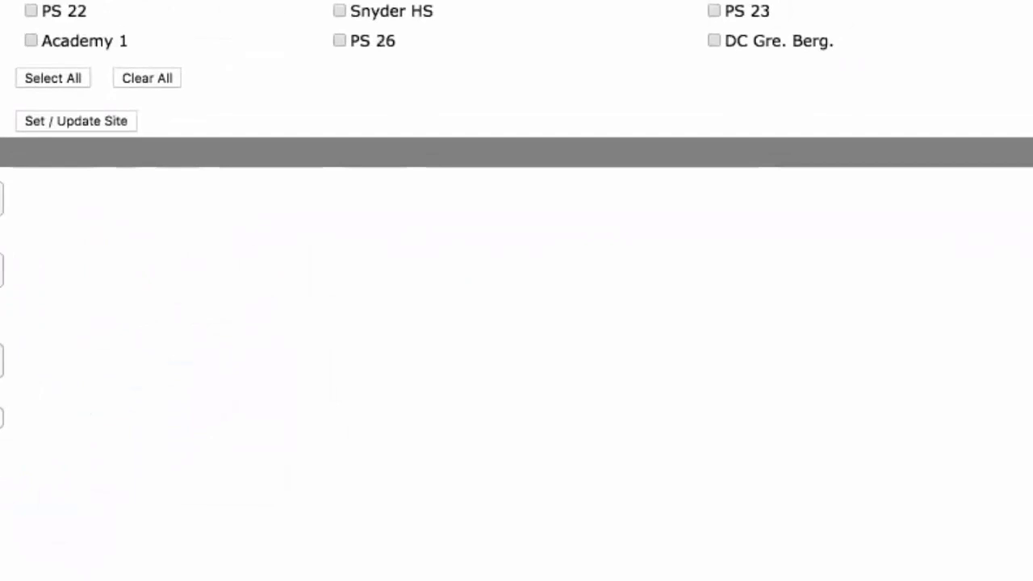
Examine the math fidelity report's active students, time on target, average hours, estimated gains and completed lessons for each grade.
scroll(279, 573, "down", 5)
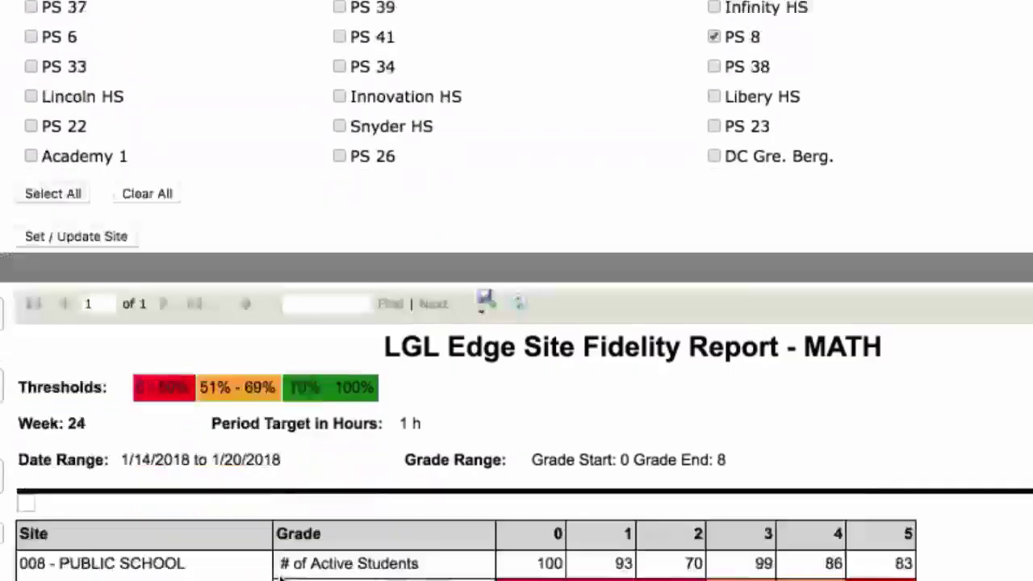
scroll(279, 573, "down", 1)
scroll(442, 508, "down", 2)
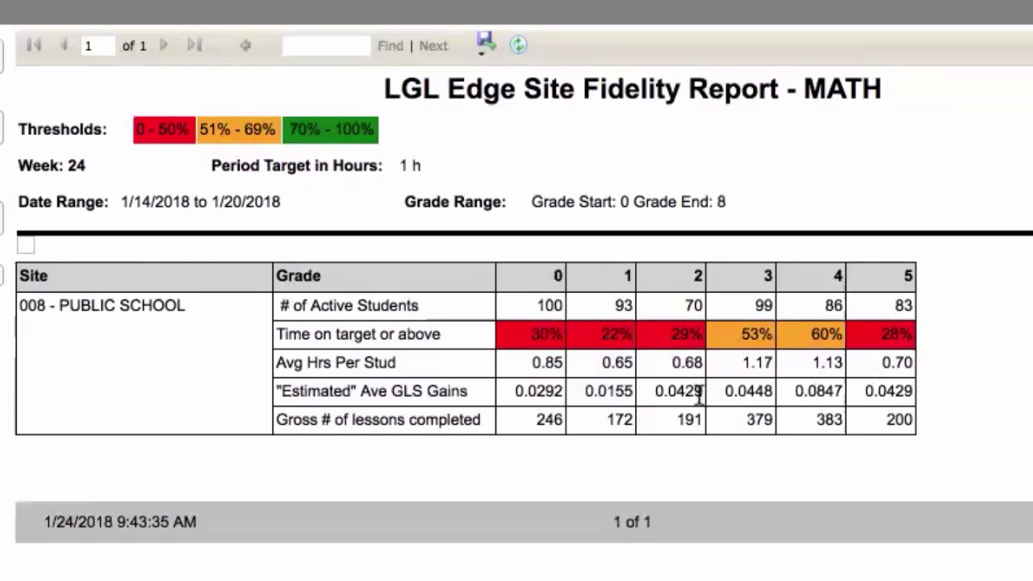
scroll(610, 394, "up", 3)
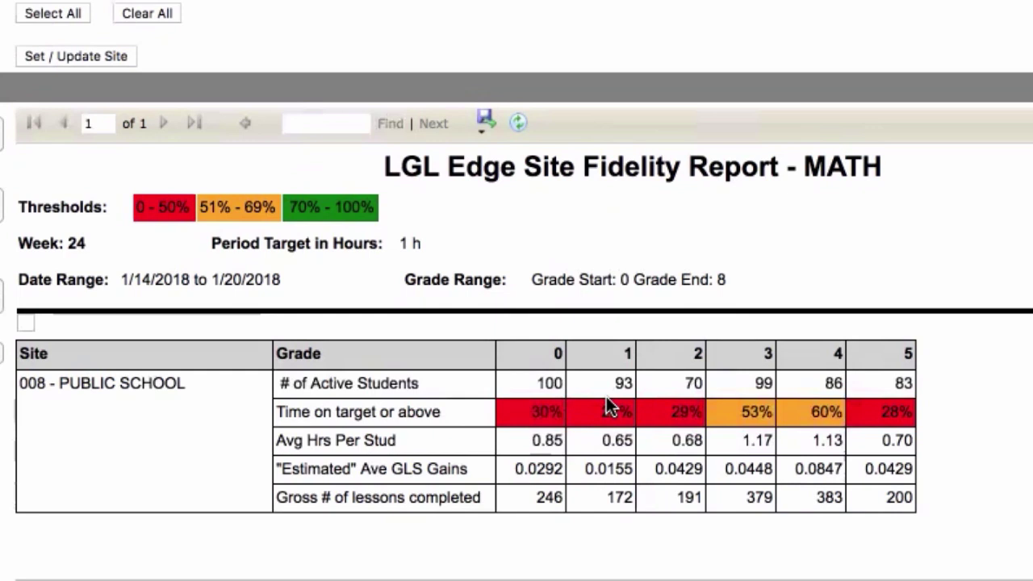
scroll(622, 258, "up", 9)
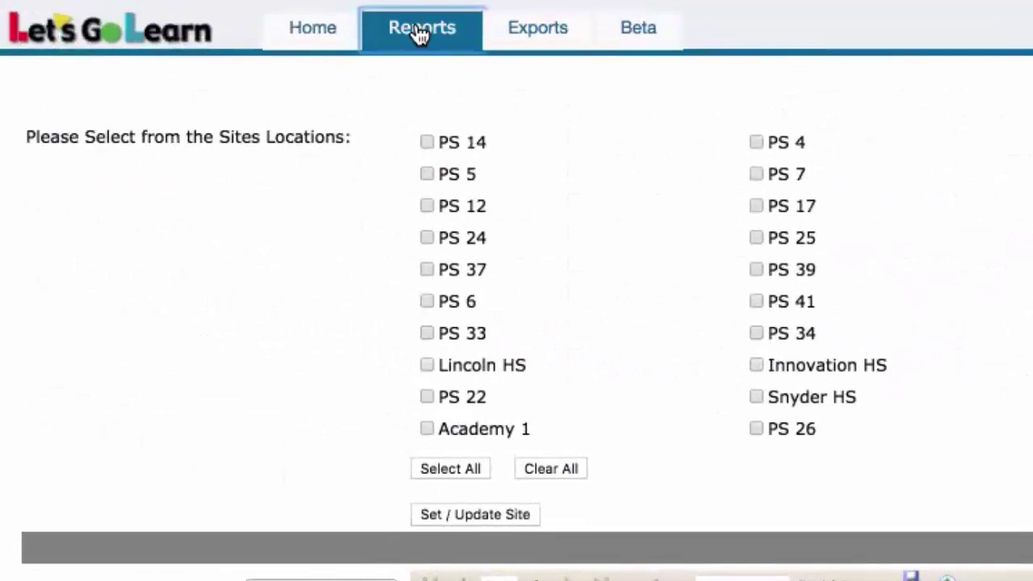
Open the Beta subscriptions setup and view the reports available for a new subscription.
left_click(420, 32)
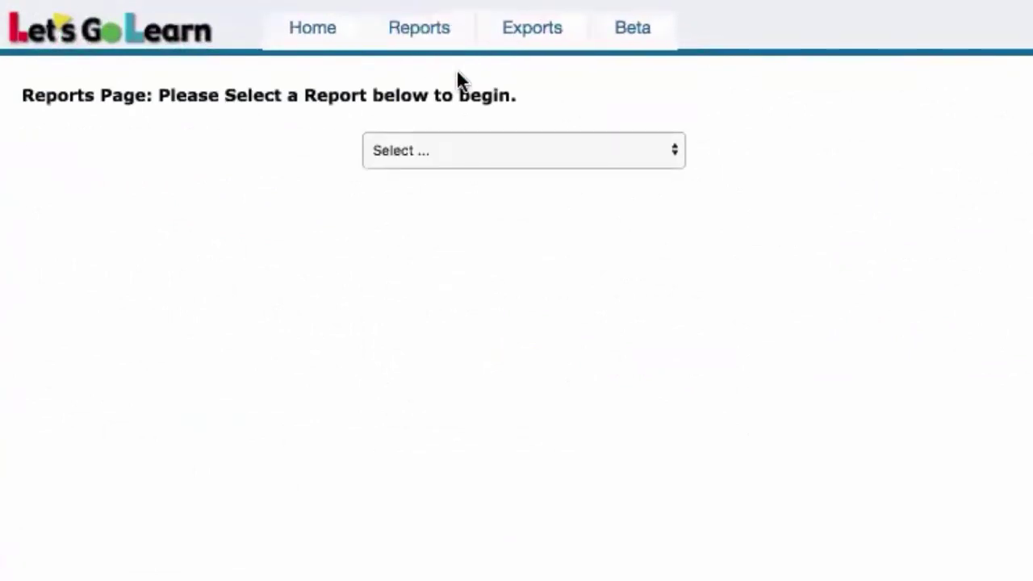
left_click(639, 33)
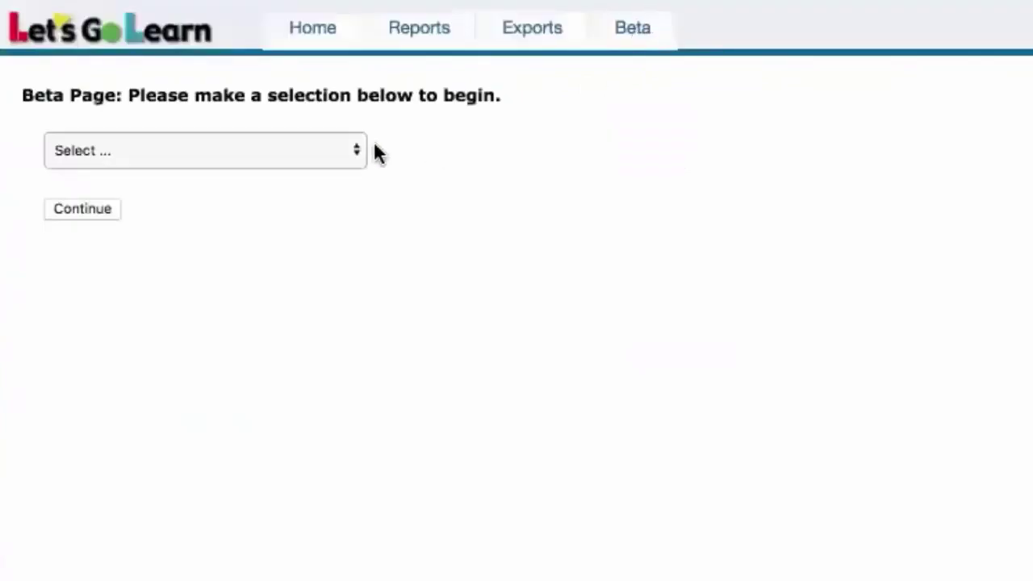
left_click(271, 150)
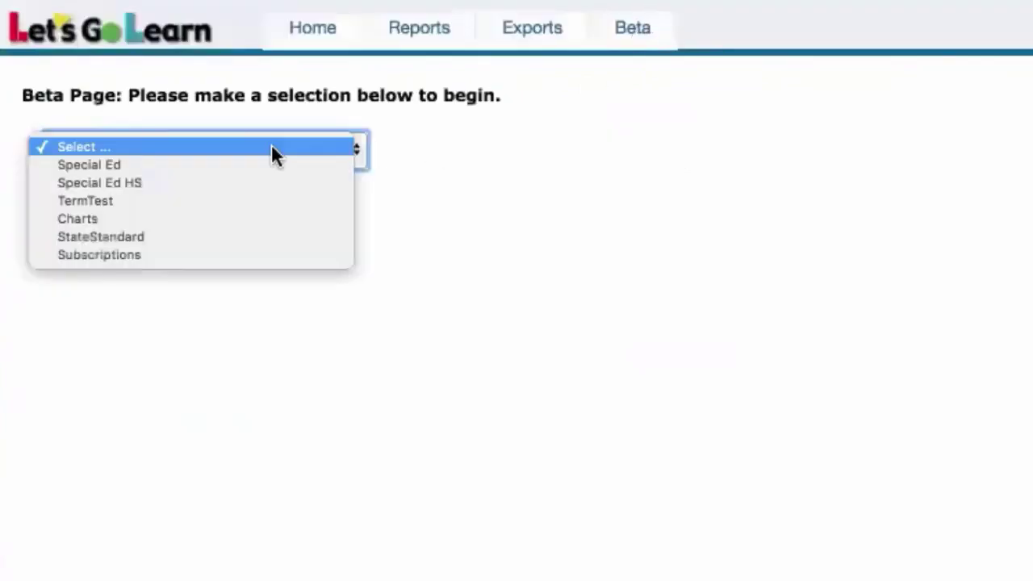
left_click(222, 256)
left_click(76, 211)
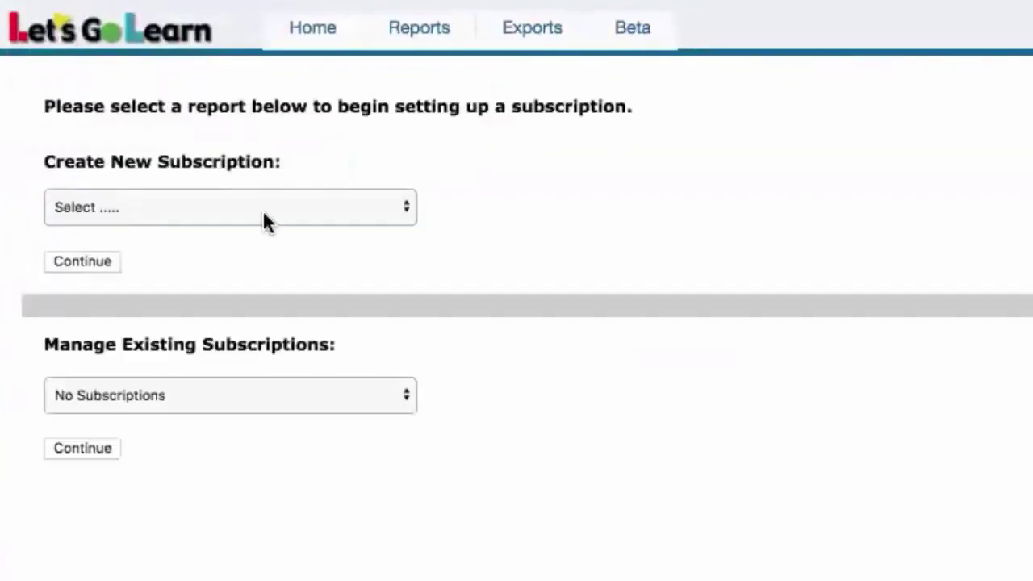
left_click(149, 206)
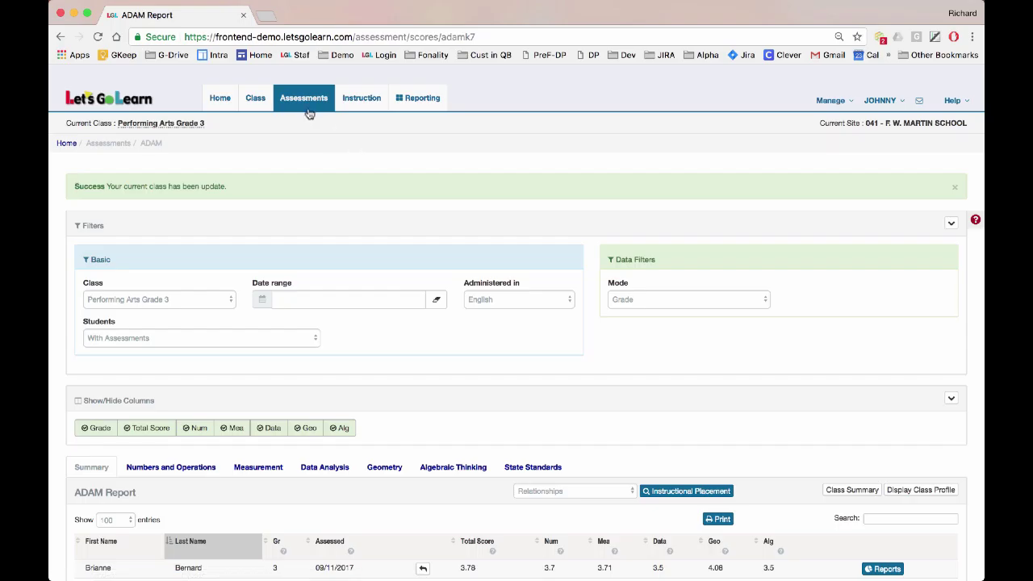
Open the ADAM report for the Performing Arts Grade 3 class and show its state standards view.
left_click(303, 102)
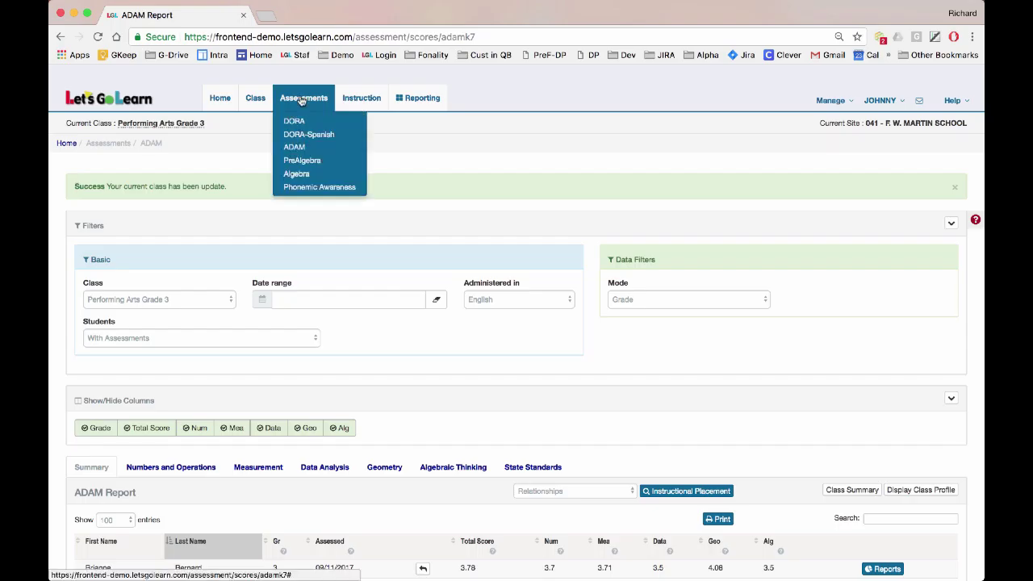
left_click(300, 154)
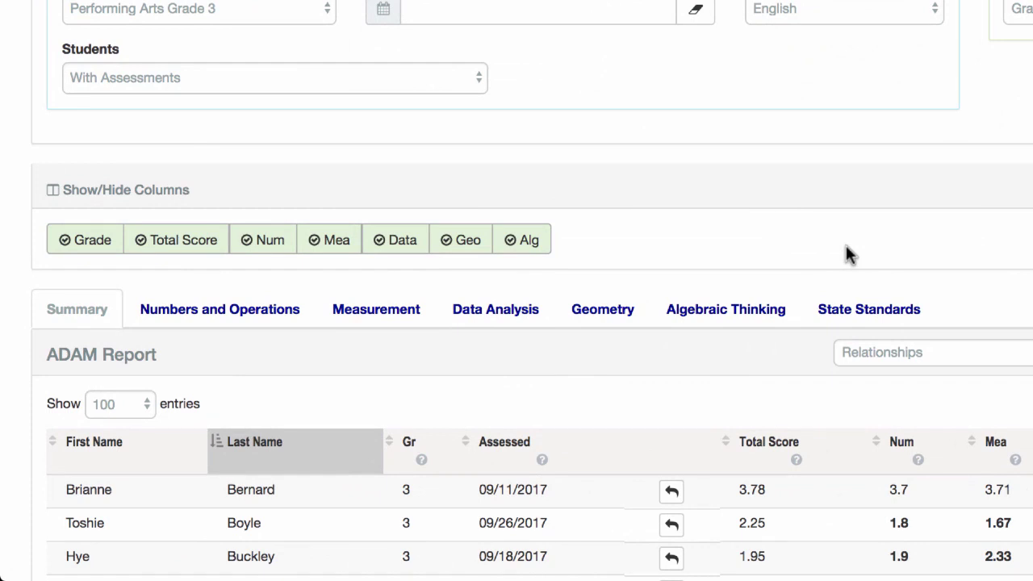
scroll(846, 247, "down", 3)
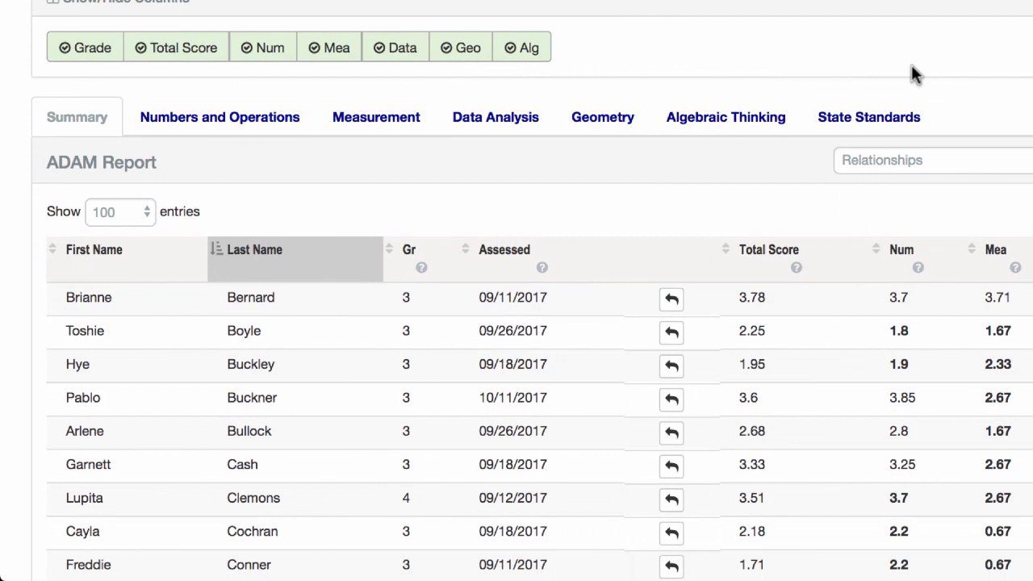
left_click(856, 118)
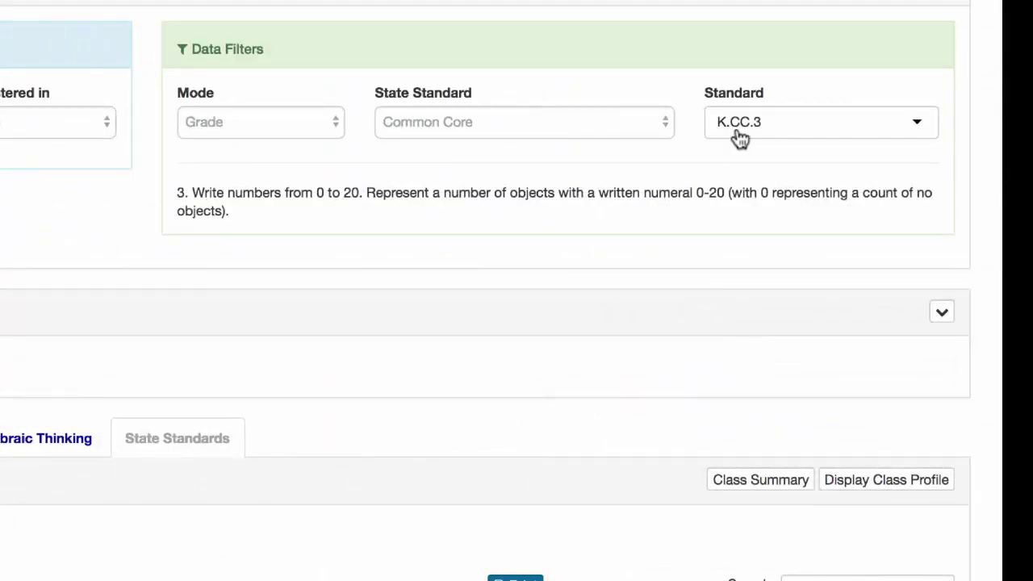
Filter the class's state standards report by Common Core standard 3.OA.6.
left_click(739, 133)
scroll(750, 210, "up", 10)
scroll(757, 222, "up", 12)
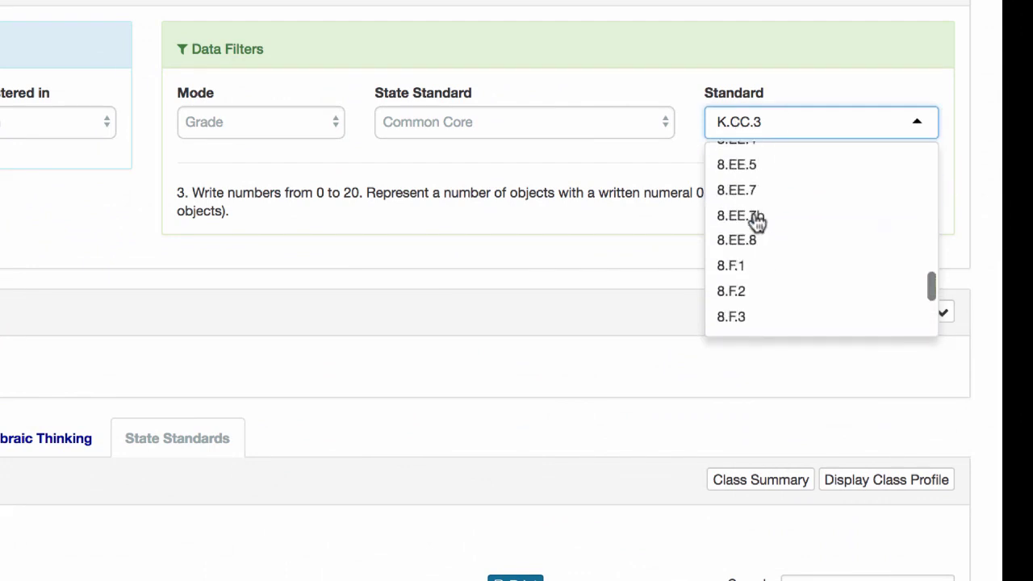
scroll(757, 223, "up", 12)
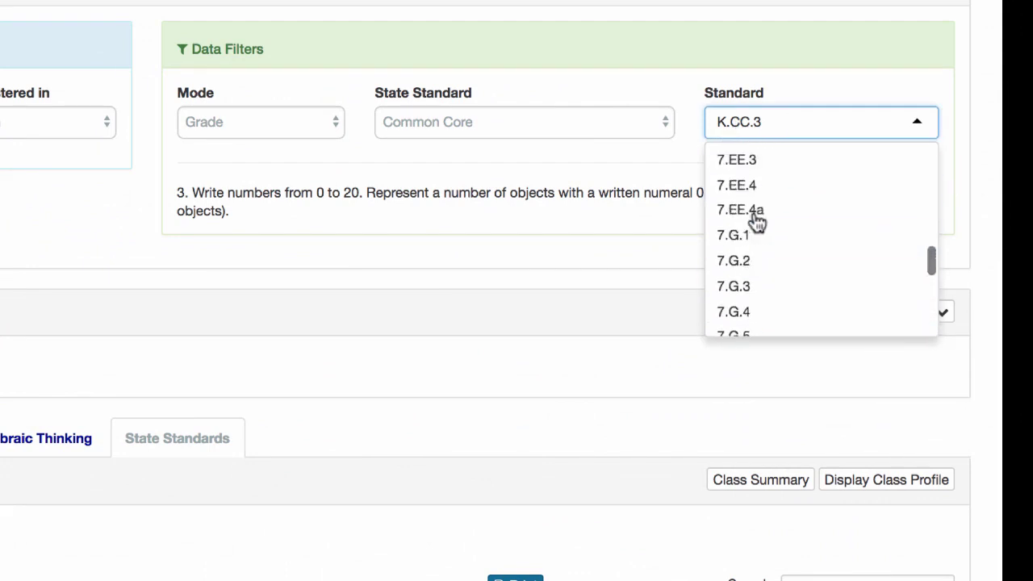
scroll(757, 223, "up", 12)
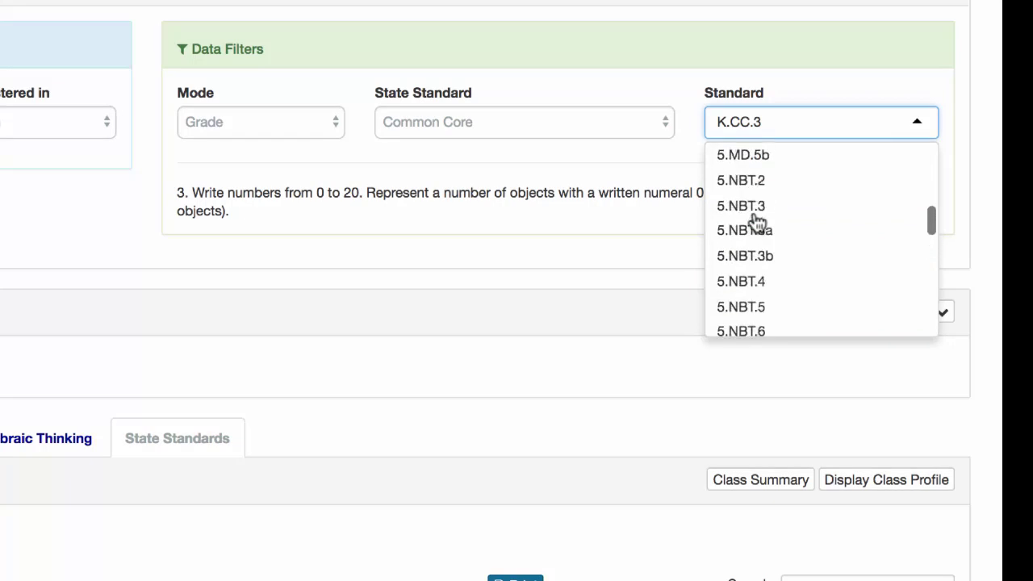
scroll(757, 223, "up", 3)
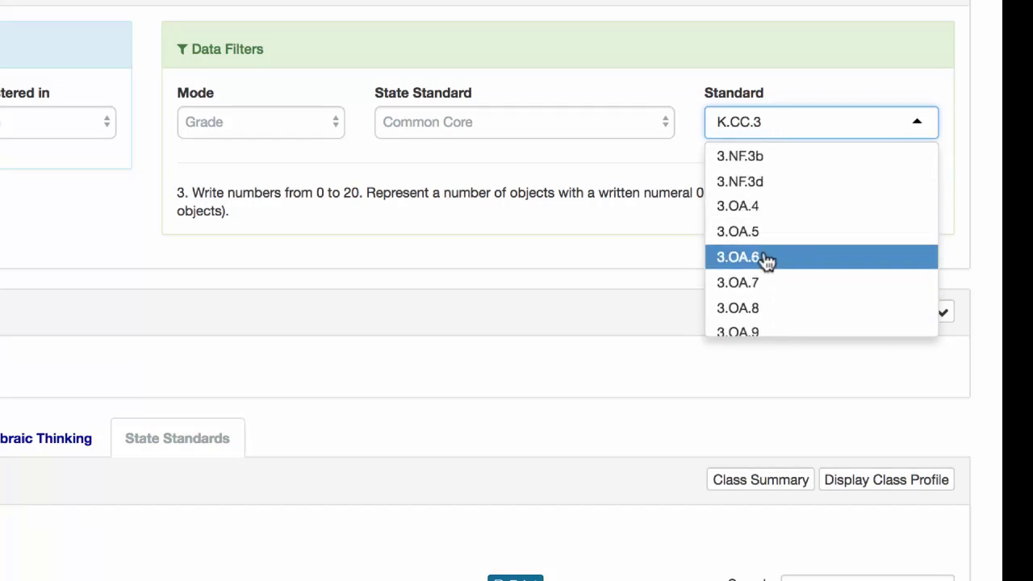
left_click(765, 259)
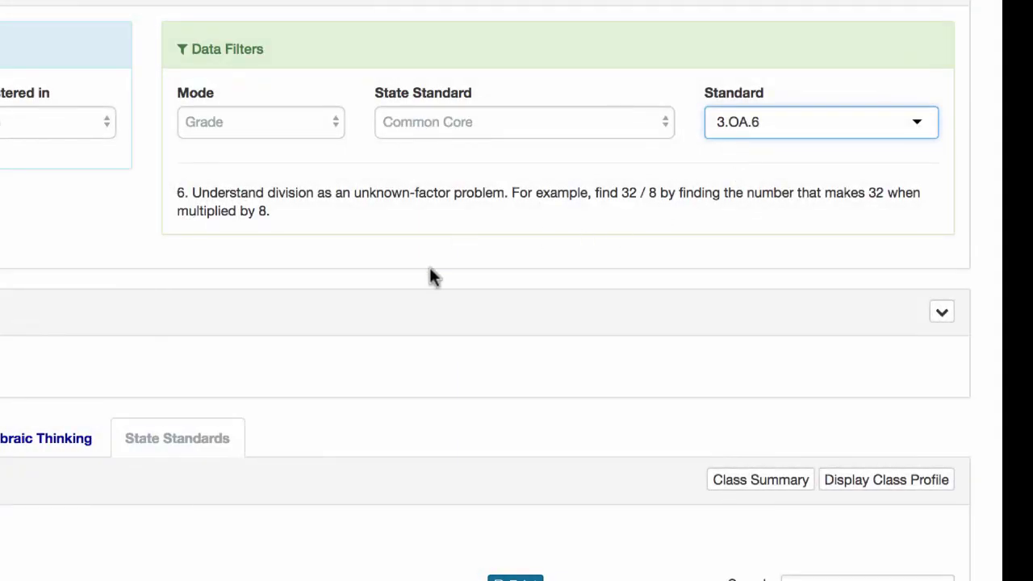
Examine the multiplication and division scores of students grouped under Foundational Skills Need Building, Ready to Learn and Standards Demonstrated Mastery.
scroll(449, 324, "down", 3)
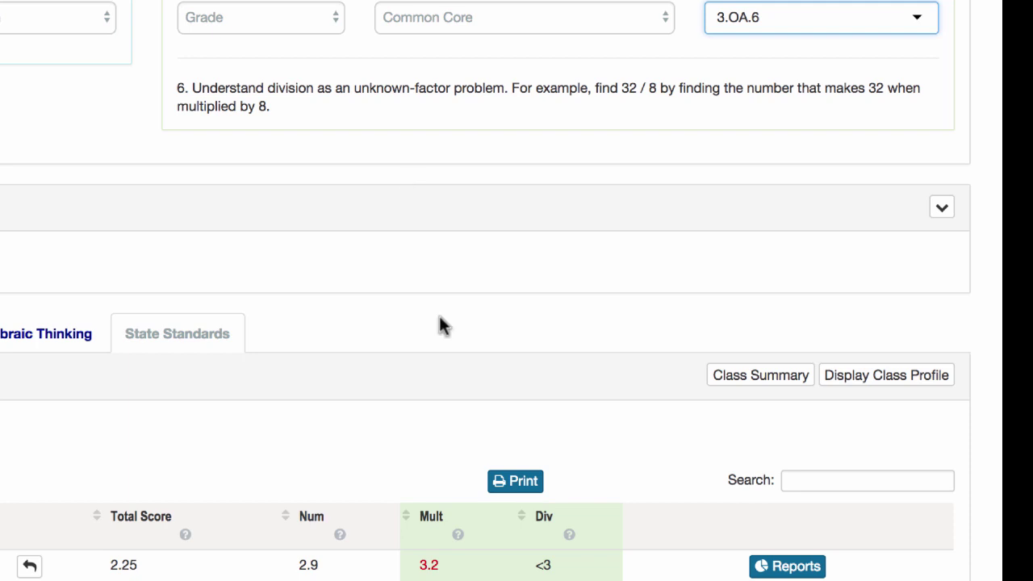
scroll(439, 326, "down", 5)
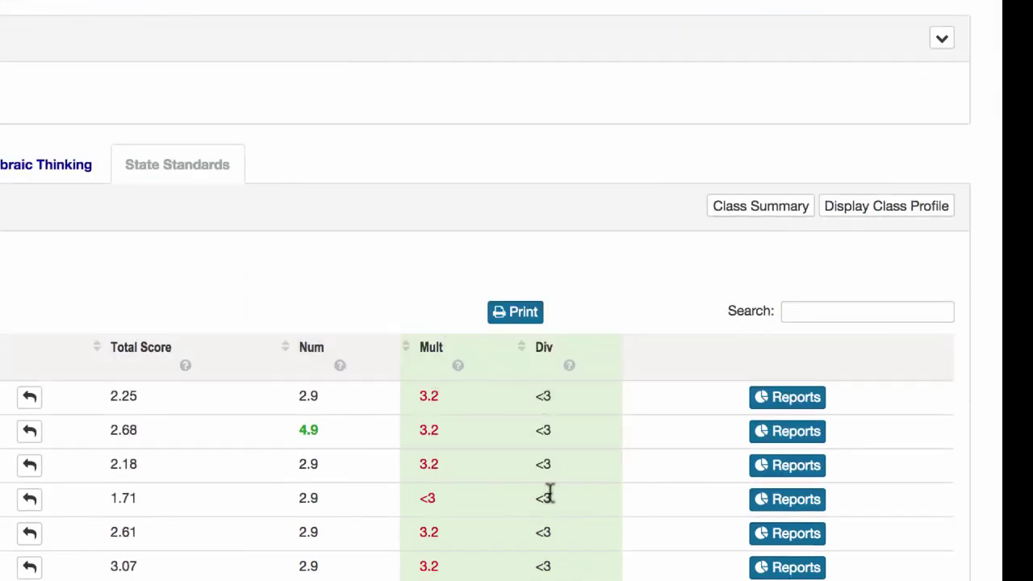
scroll(548, 494, "down", 7)
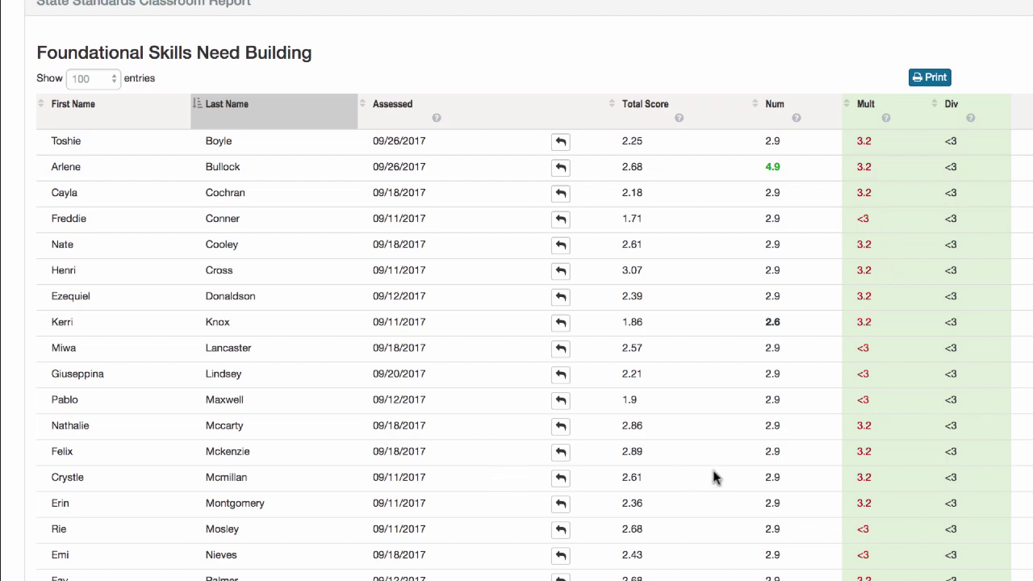
scroll(714, 478, "down", 2)
scroll(713, 478, "down", 5)
scroll(714, 477, "down", 4)
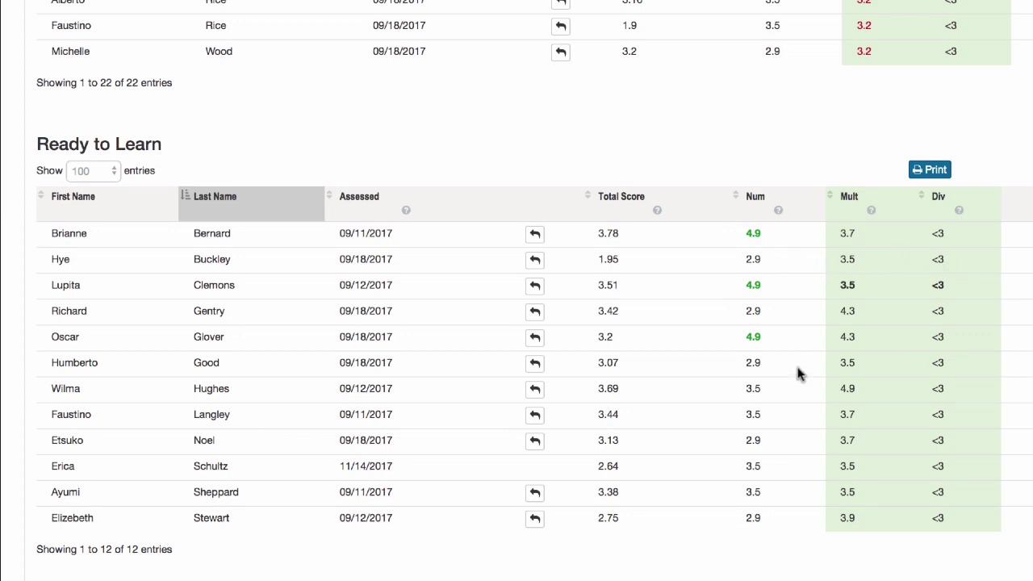
scroll(797, 385, "down", 5)
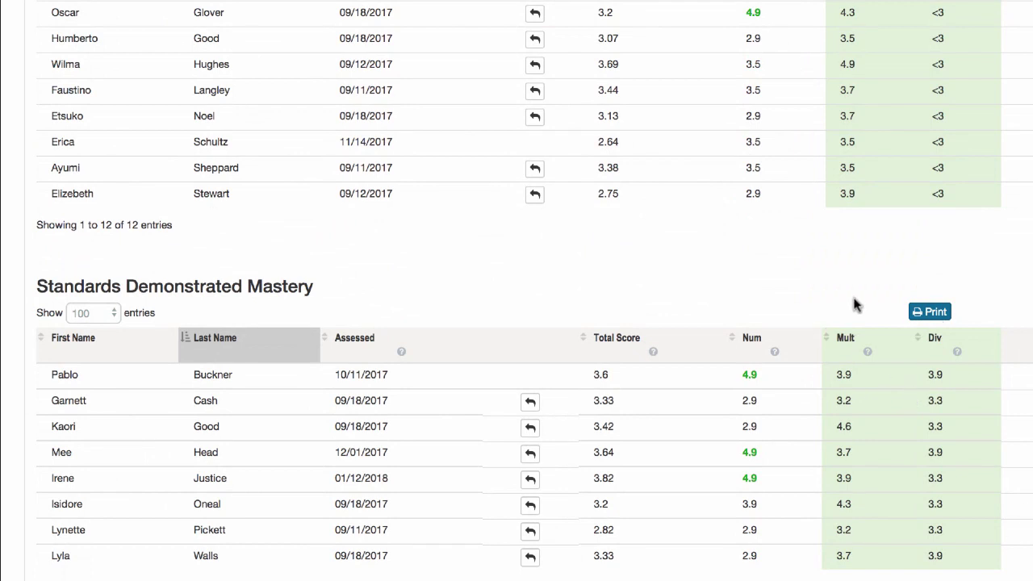
scroll(888, 277, "up", 15)
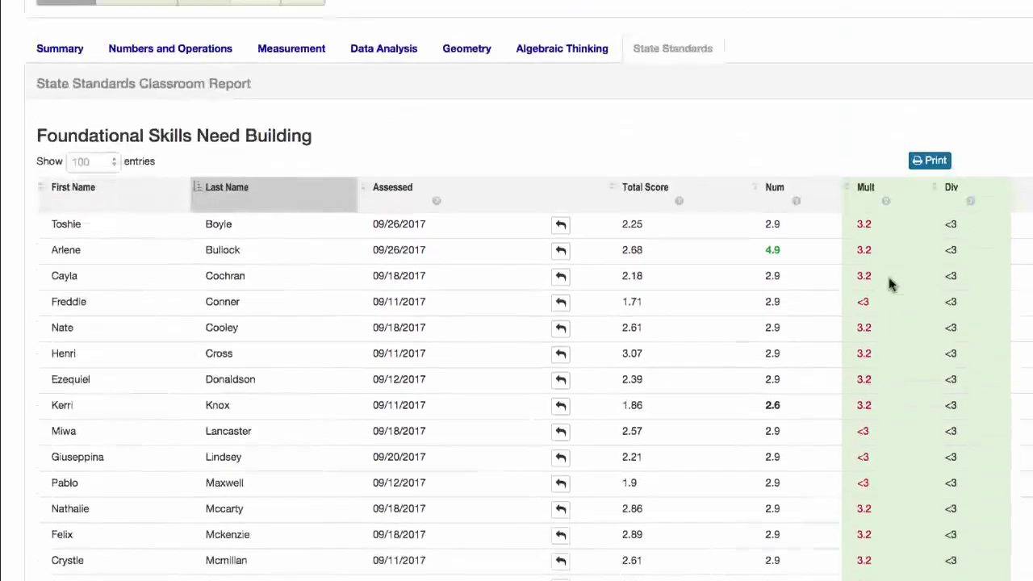
scroll(891, 283, "down", 3)
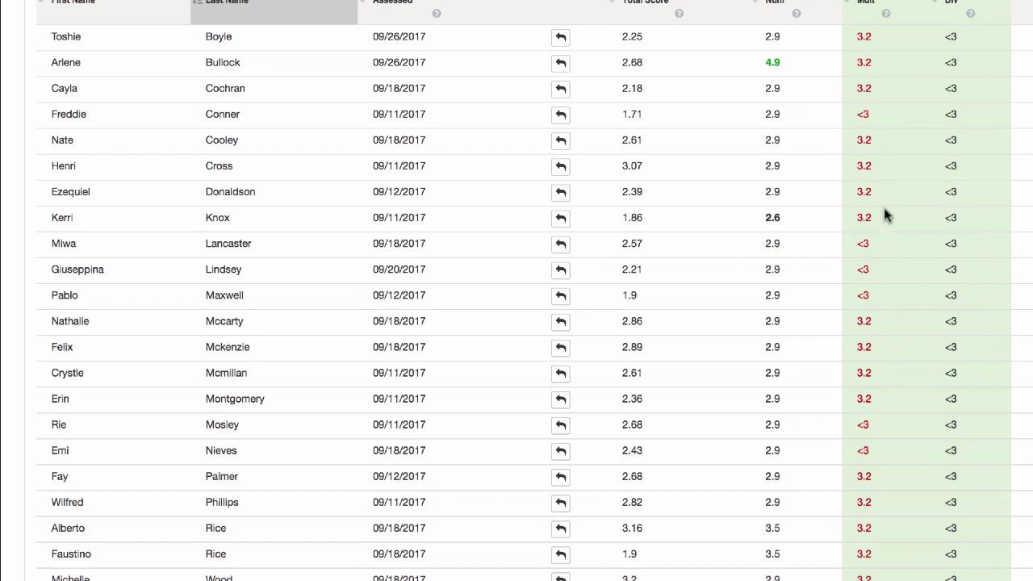
scroll(901, 191, "up", 1)
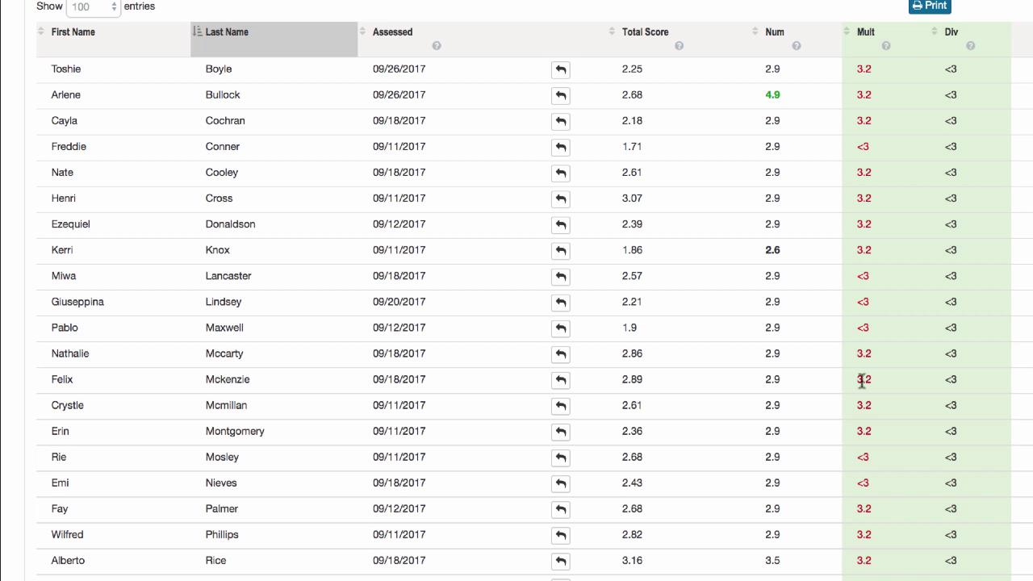
scroll(862, 382, "down", 5)
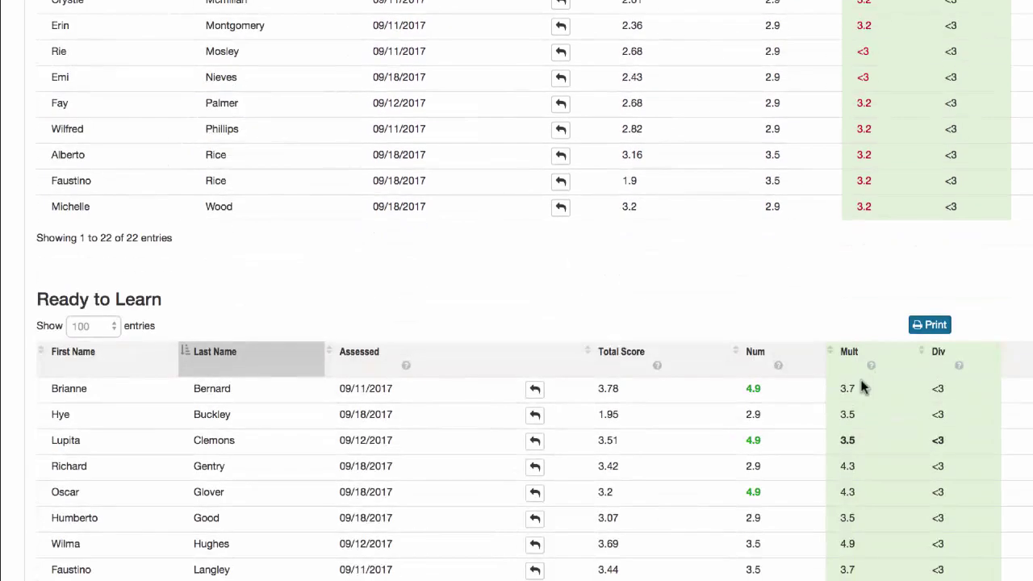
scroll(861, 388, "down", 6)
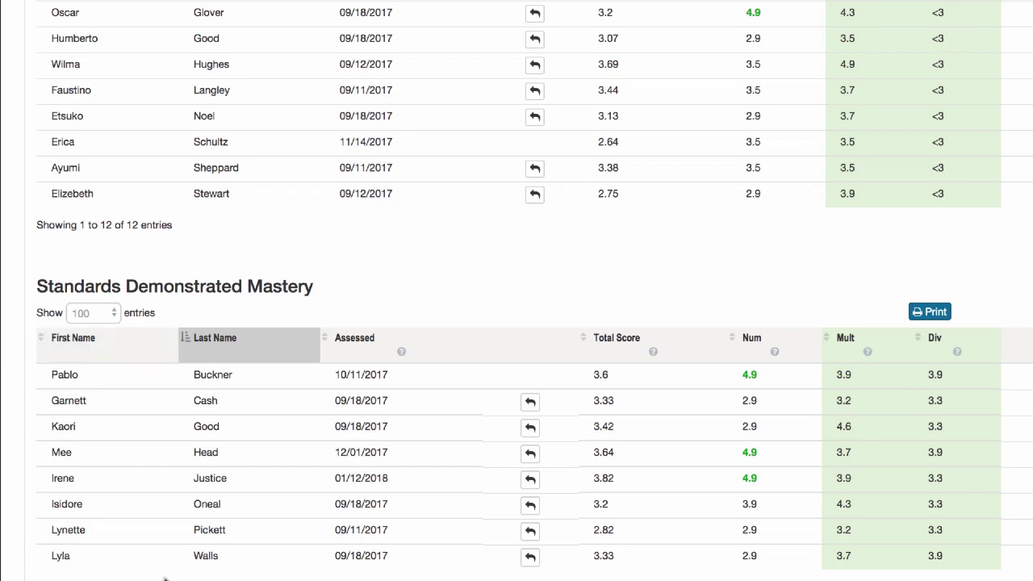
Sort the Foundational Skills Need Building students by multiplication score in ascending order and review the resulting groups.
scroll(381, 395, "up", 7)
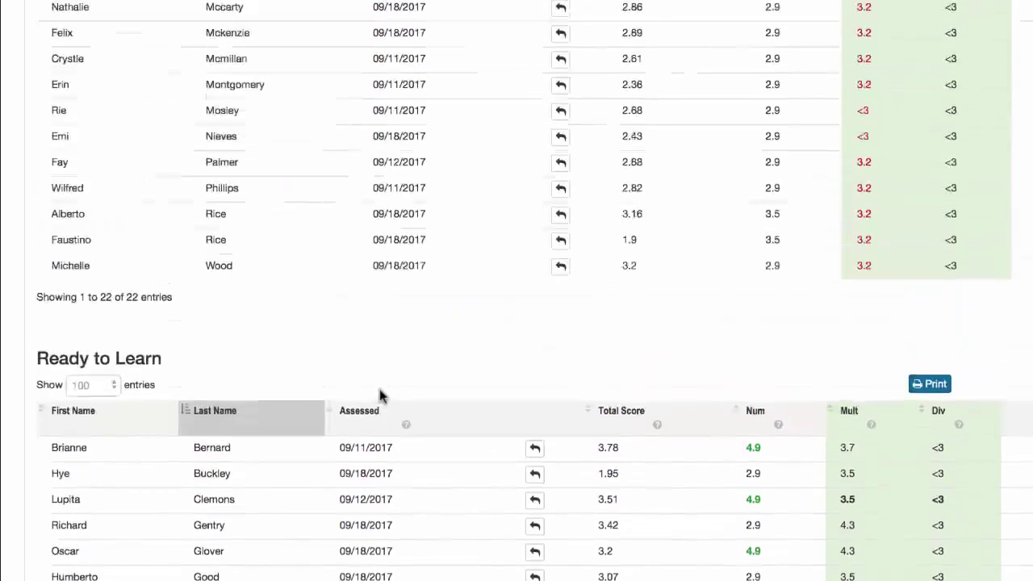
scroll(379, 396, "up", 6)
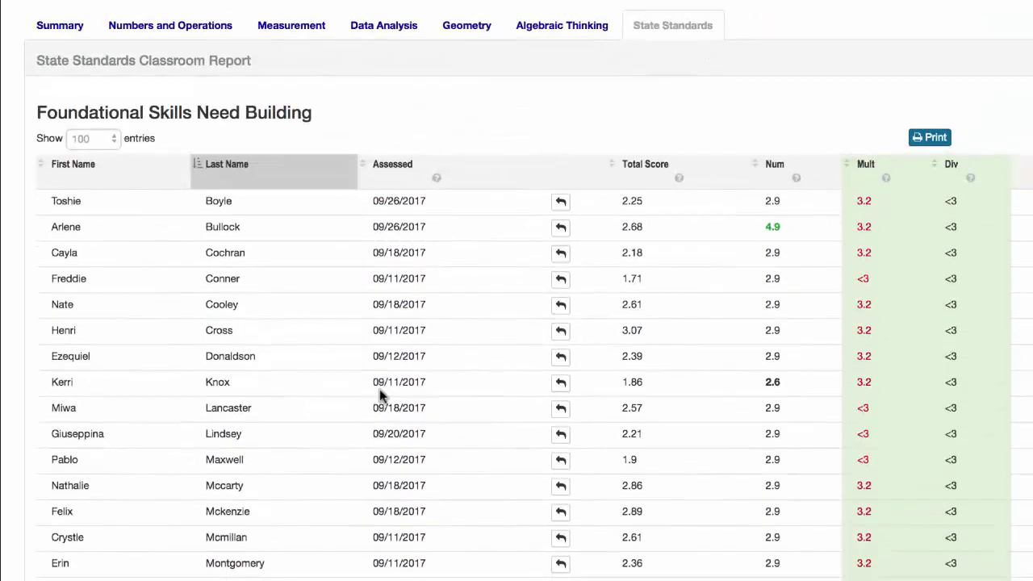
scroll(379, 389, "down", 1)
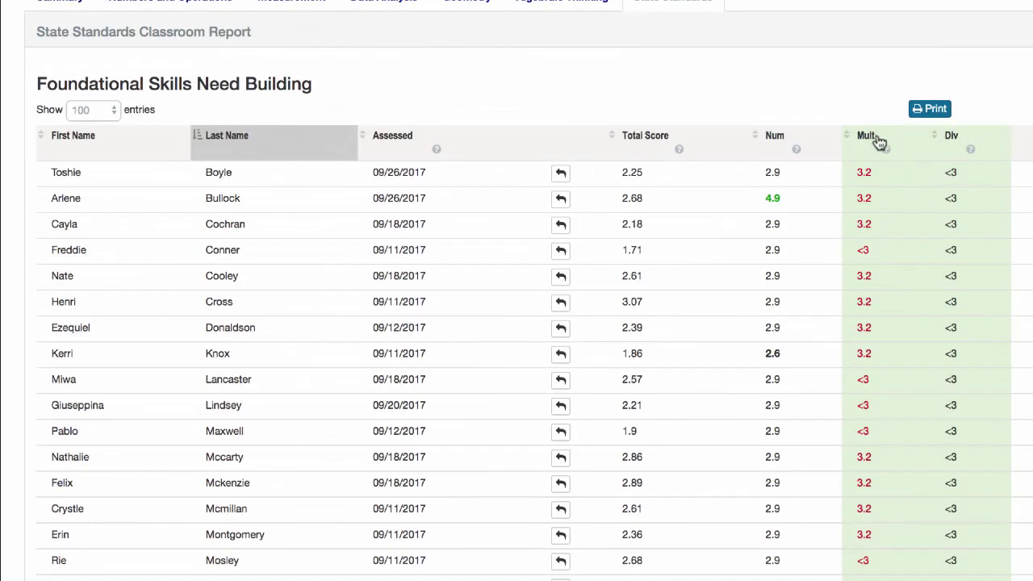
left_click(857, 151)
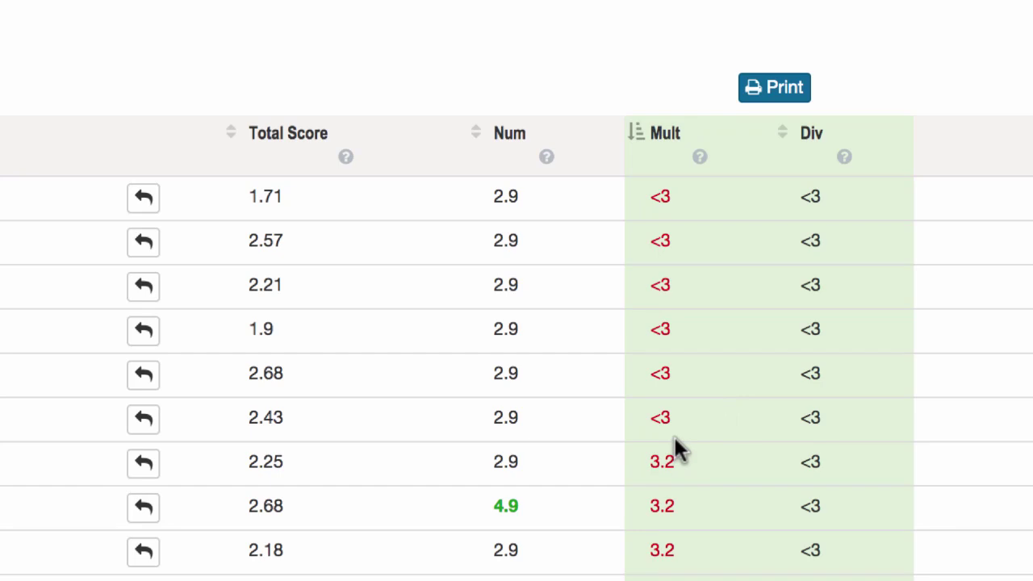
scroll(703, 518, "down", 2)
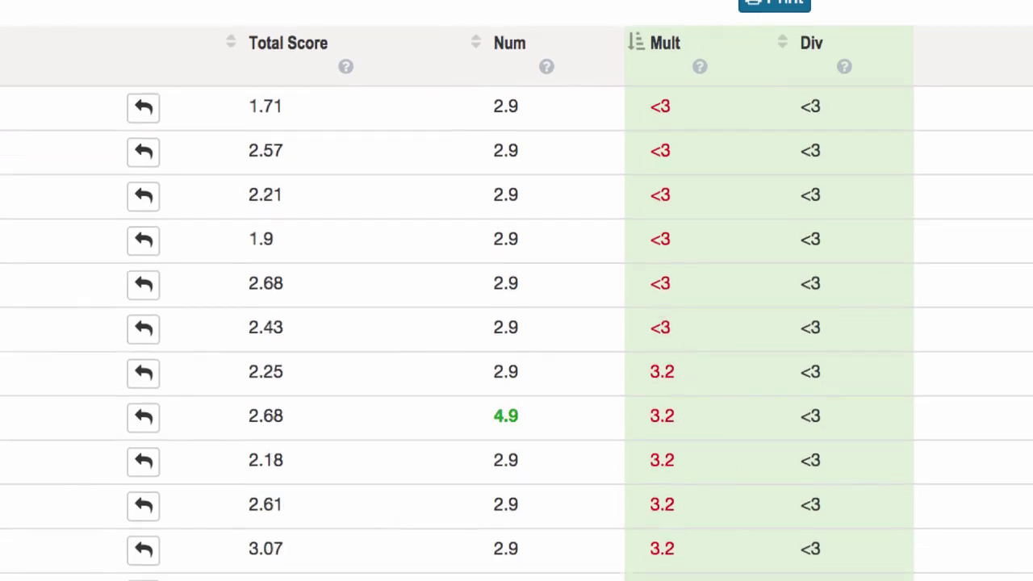
scroll(682, 471, "down", 2)
scroll(682, 471, "up", 1)
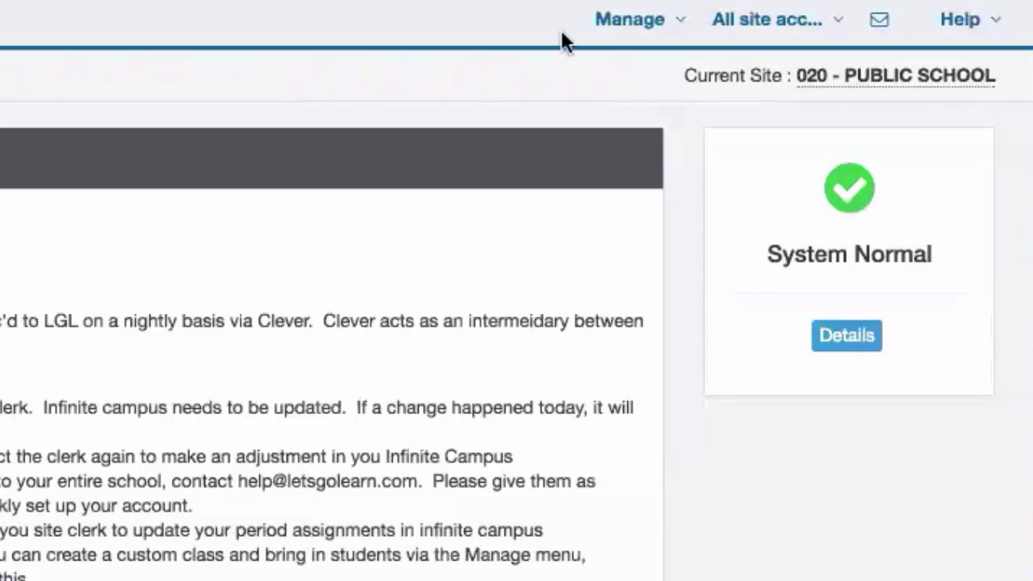
Open the support request page from the site's help options.
left_click(961, 24)
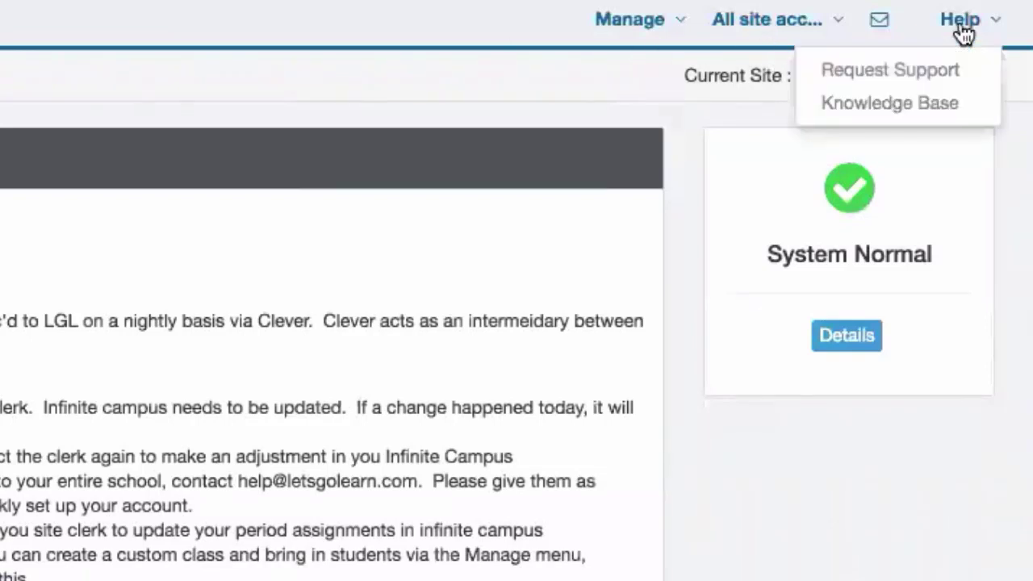
left_click(898, 71)
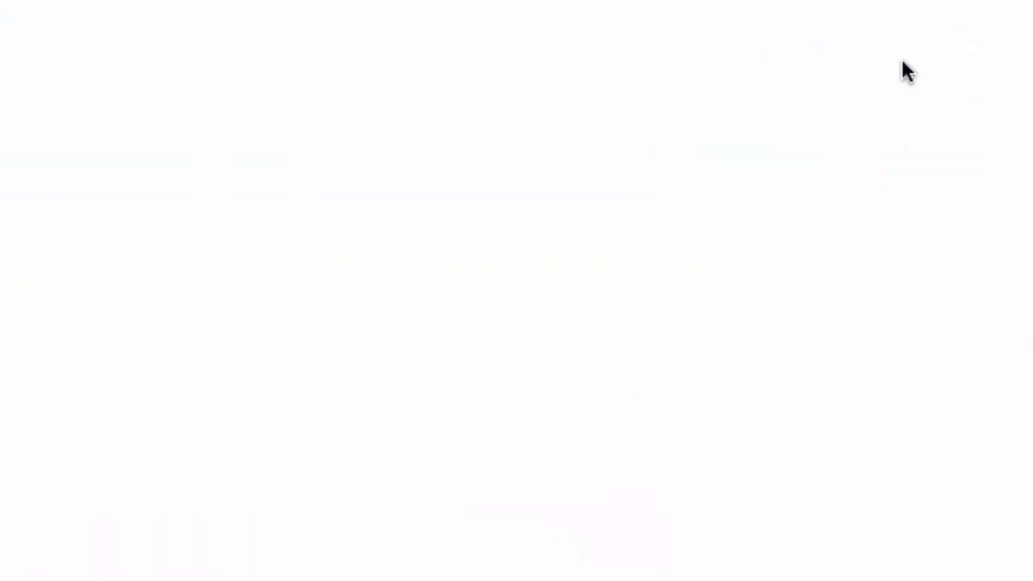